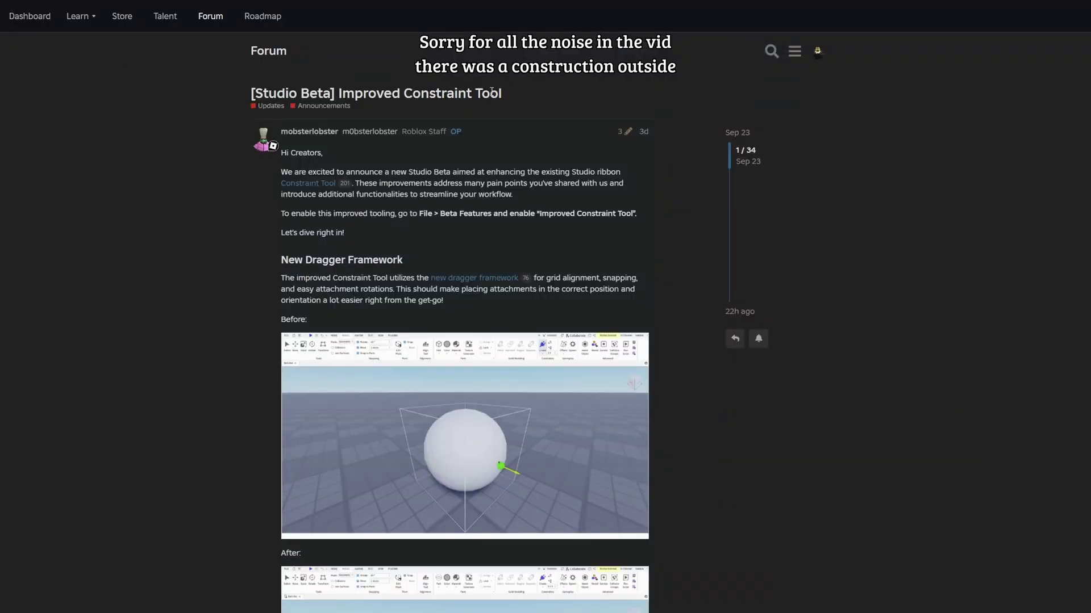
# Read the title and introductory paragraph of the "[Studio Beta] Improved Constraint Tool" announcement
pyautogui.moveTo(502, 92); pyautogui.dragTo(351, 99)
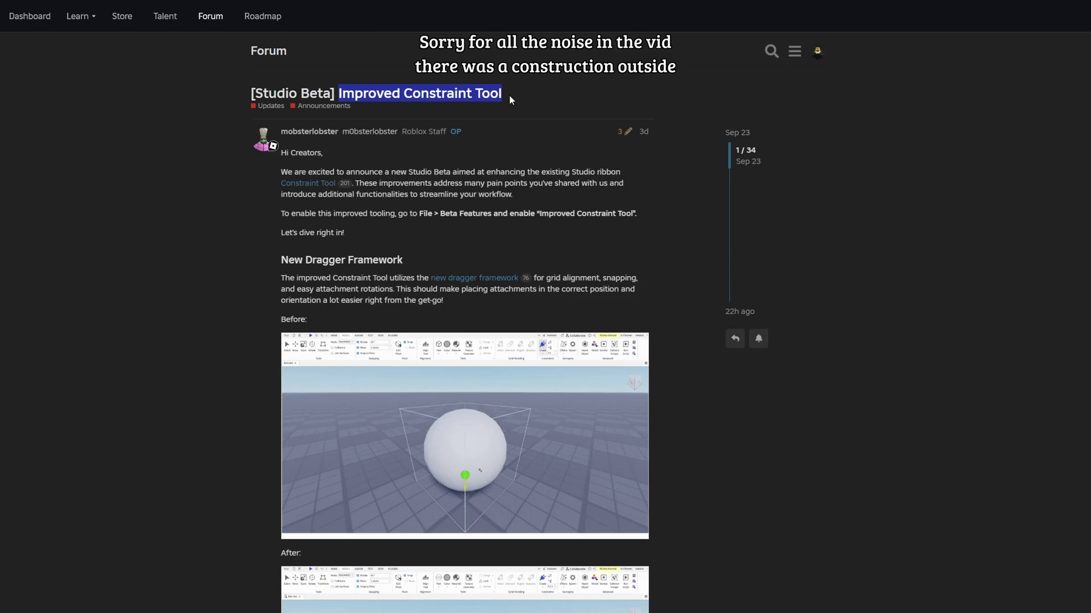
pyautogui.moveTo(251, 93); pyautogui.dragTo(380, 76)
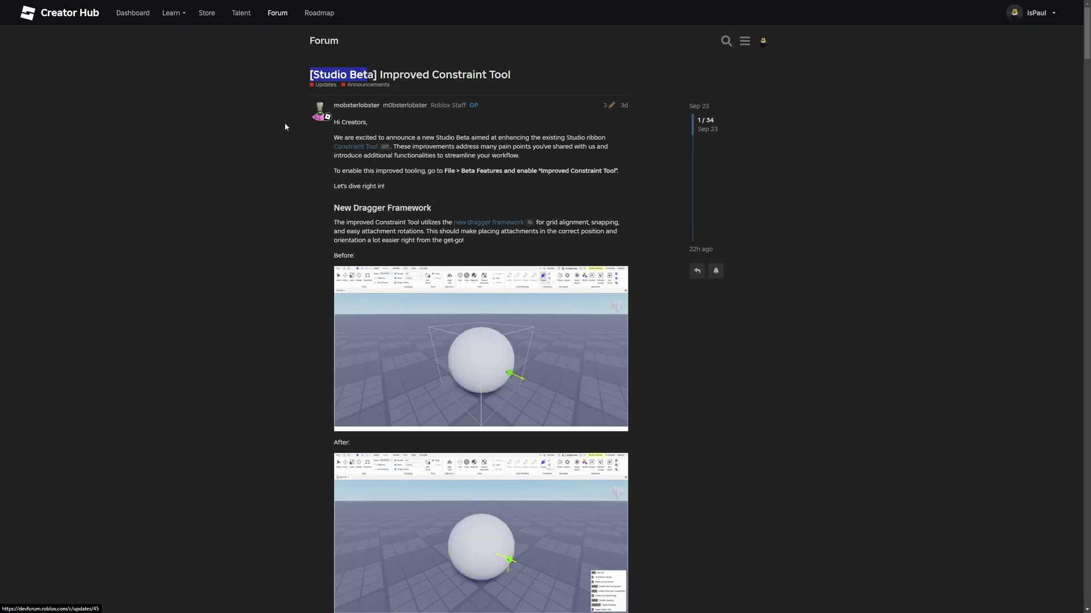
pyautogui.moveTo(334, 137); pyautogui.dragTo(489, 138)
pyautogui.moveTo(400, 138); pyautogui.dragTo(490, 139)
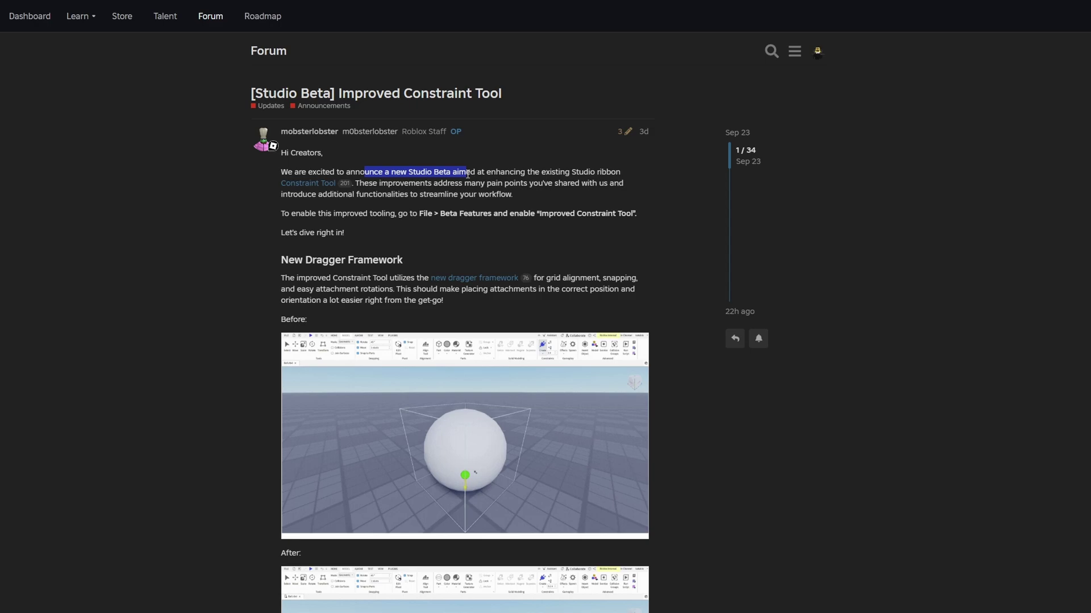
pyautogui.moveTo(468, 175); pyautogui.dragTo(581, 177)
pyautogui.click(584, 198)
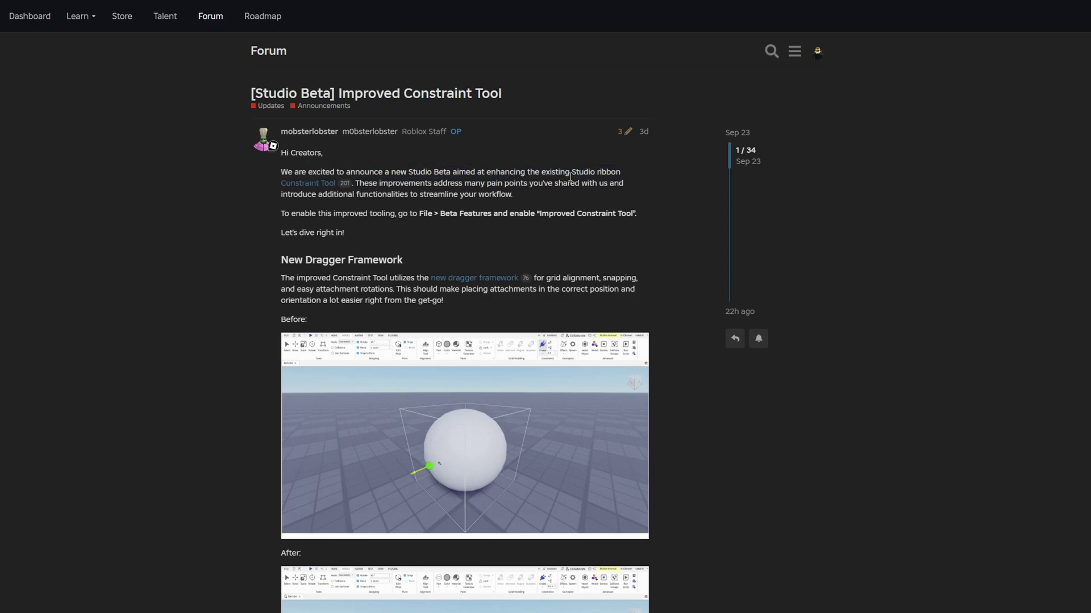
pyautogui.moveTo(369, 183); pyautogui.dragTo(516, 196)
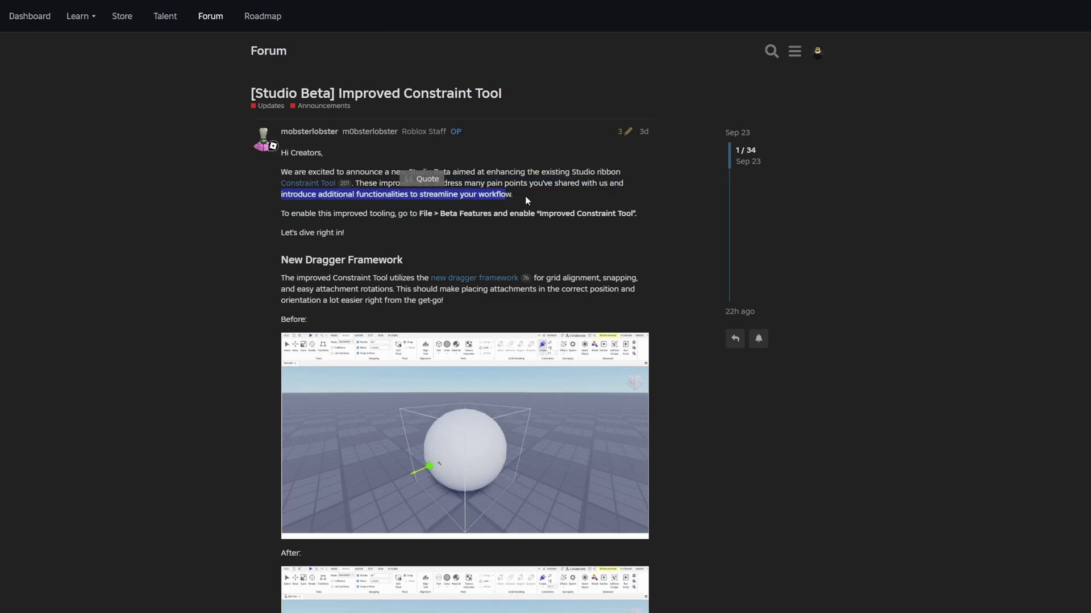
pyautogui.click(516, 201)
# Read the instructions for enabling the "Improved Constraint Tool" beta feature in Studio
pyautogui.moveTo(285, 214); pyautogui.dragTo(453, 218)
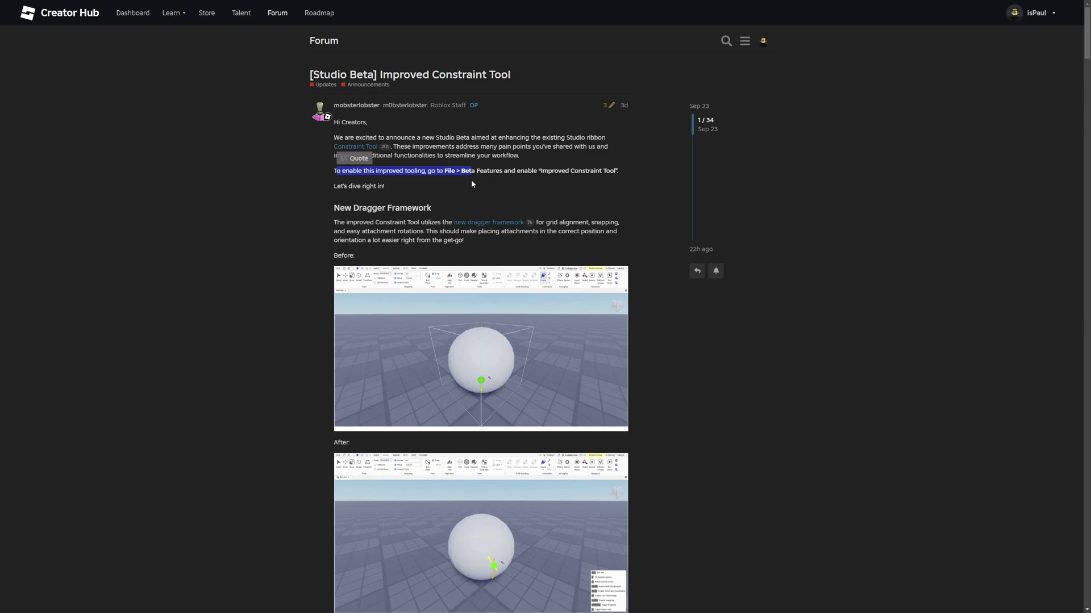
pyautogui.click(472, 184)
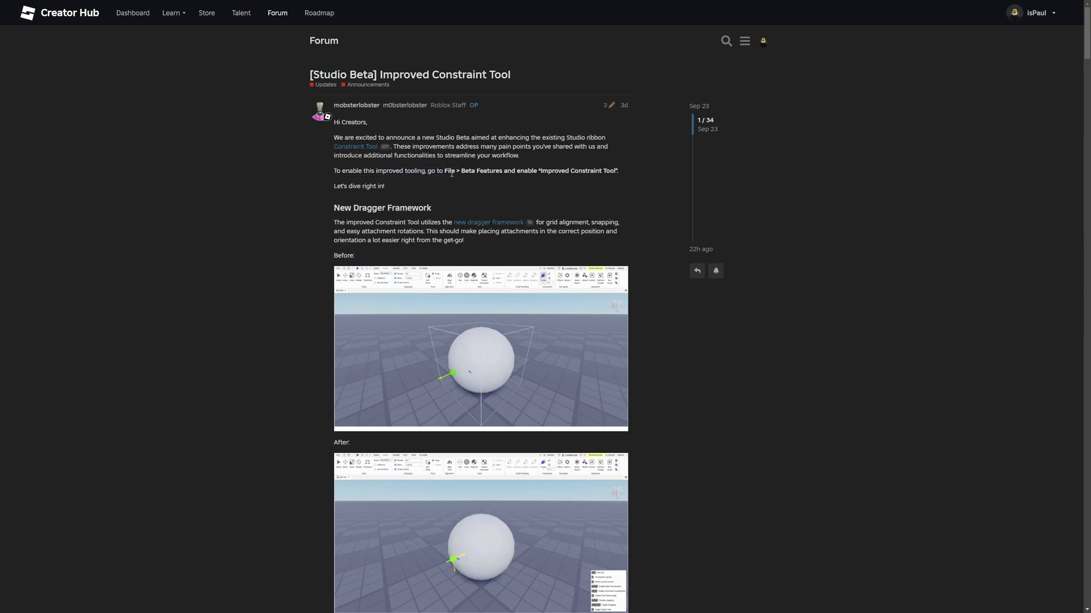
pyautogui.moveTo(534, 171); pyautogui.dragTo(622, 175)
pyautogui.click(597, 168)
# Read the New Dragger Framework section's opening sentence about grid alignment, snapping and attachment rotations
pyautogui.moveTo(334, 214); pyautogui.dragTo(331, 211)
pyautogui.click(416, 220)
pyautogui.scroll(-2, 416, 221)
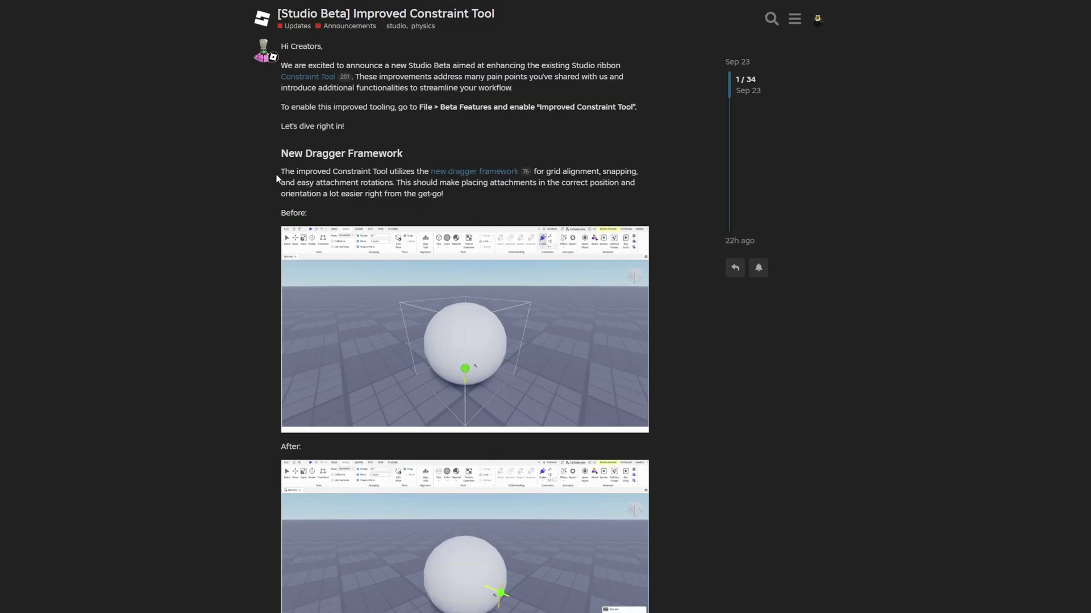
pyautogui.moveTo(334, 137); pyautogui.dragTo(402, 144)
pyautogui.moveTo(367, 180); pyautogui.dragTo(532, 177)
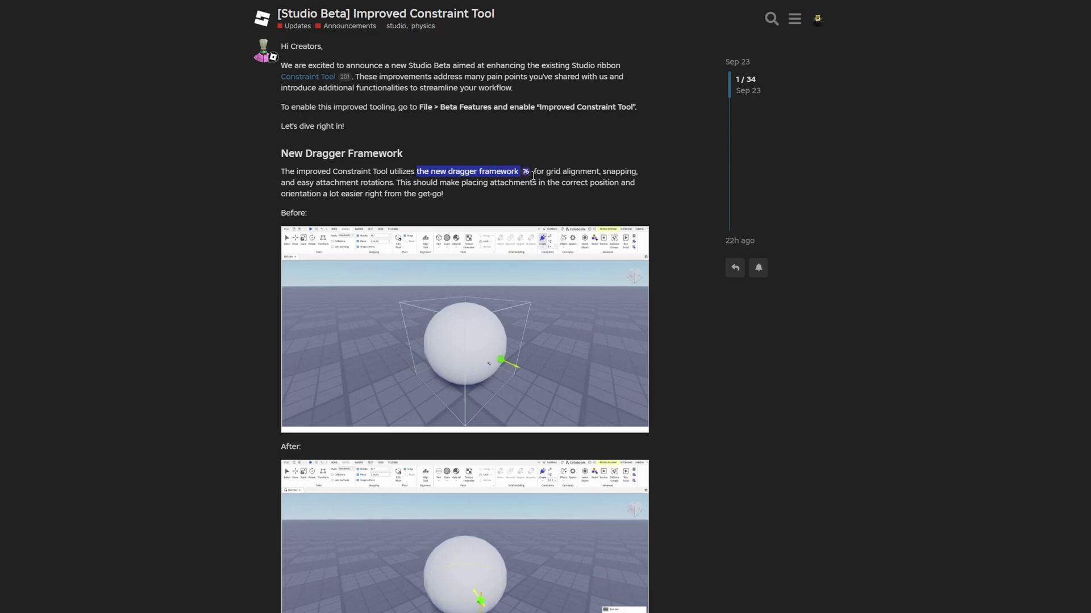
pyautogui.click(535, 203)
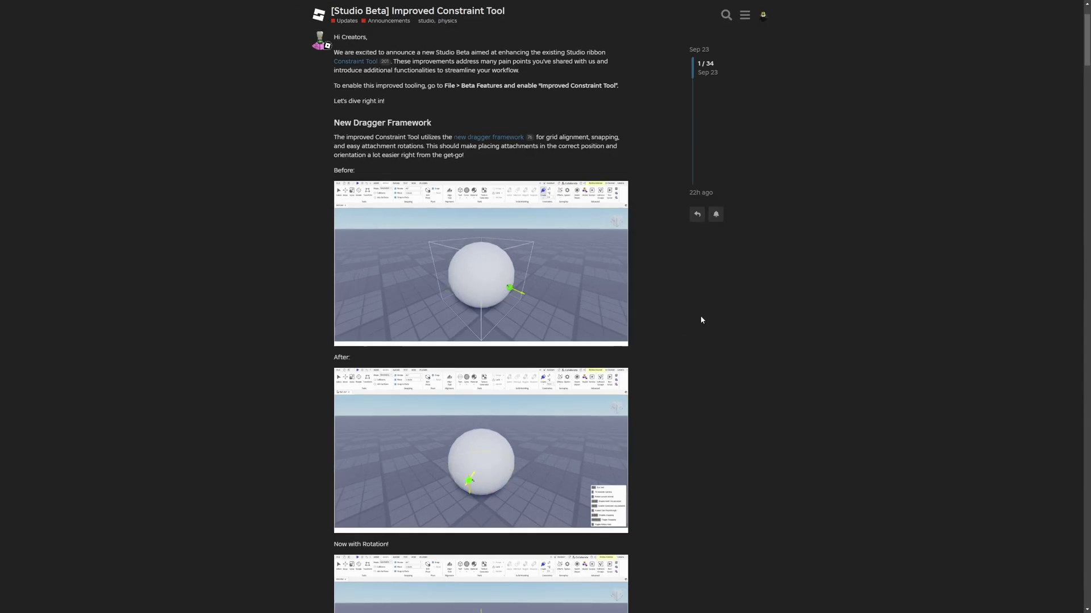
pyautogui.moveTo(442, 137); pyautogui.dragTo(625, 172)
pyautogui.click(537, 138)
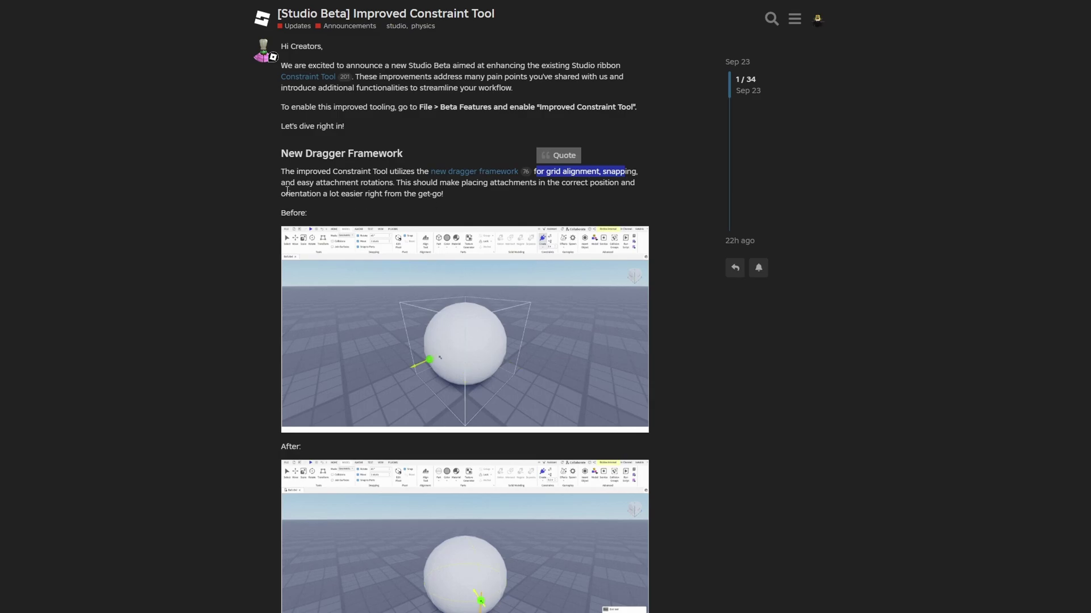
pyautogui.moveTo(297, 182)
pyautogui.mouseDown()
pyautogui.moveTo(396, 184)
pyautogui.moveTo(306, 185)
pyautogui.mouseUp()
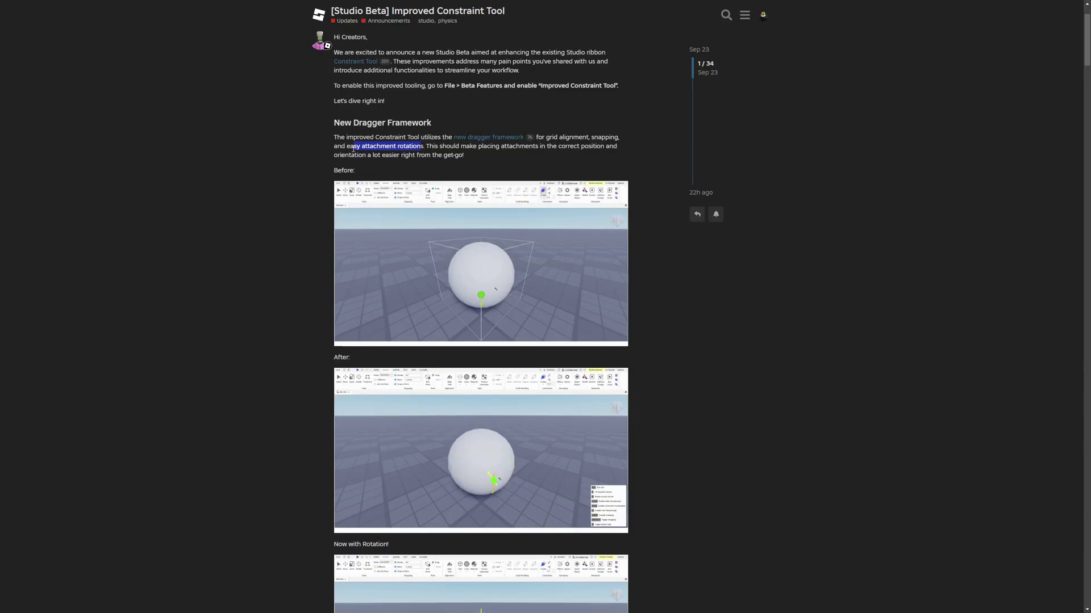
pyautogui.moveTo(366, 149); pyautogui.dragTo(382, 150)
pyautogui.click(290, 205)
# Read the New Dragger Framework section's sentence on placing attachments in the correct position and orientation
pyautogui.scroll(-5, 289, 205)
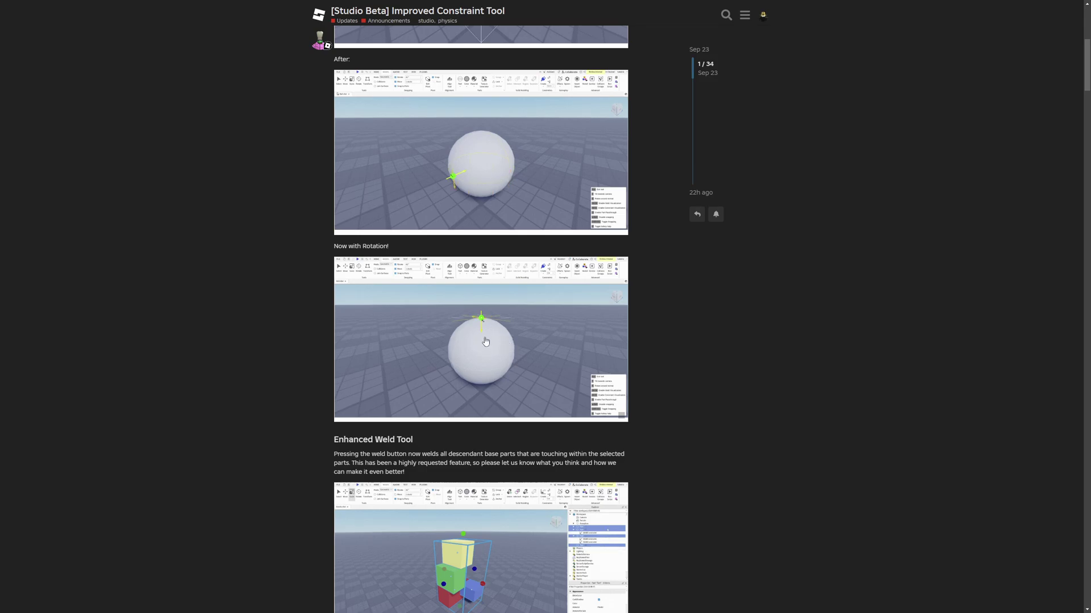
pyautogui.scroll(5, 485, 342)
pyautogui.moveTo(447, 146); pyautogui.dragTo(615, 148)
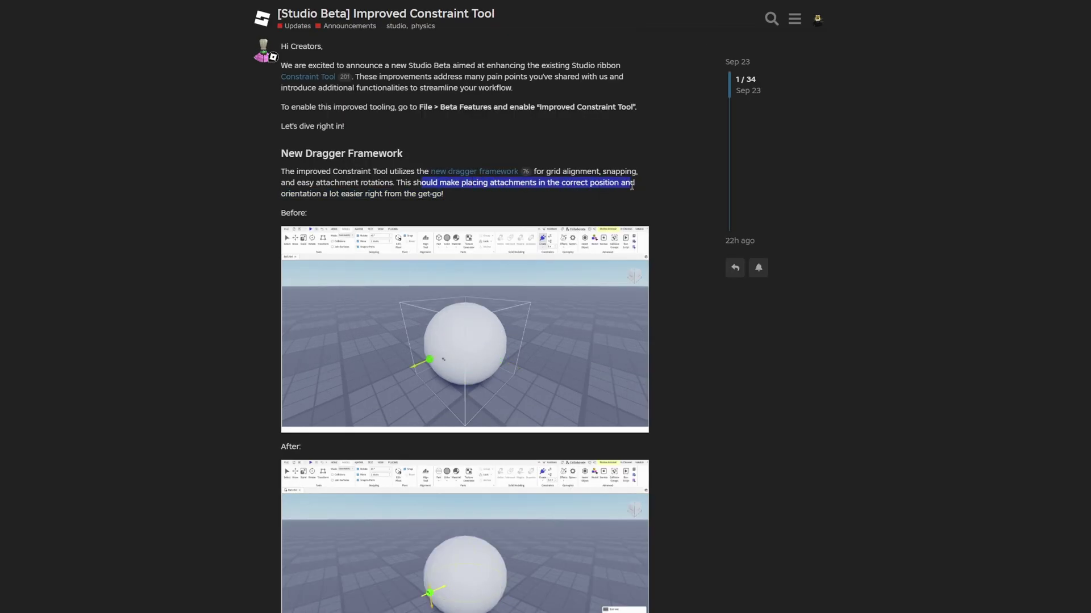
pyautogui.moveTo(631, 186); pyautogui.dragTo(631, 187)
pyautogui.moveTo(311, 195); pyautogui.dragTo(470, 197)
pyautogui.click(470, 200)
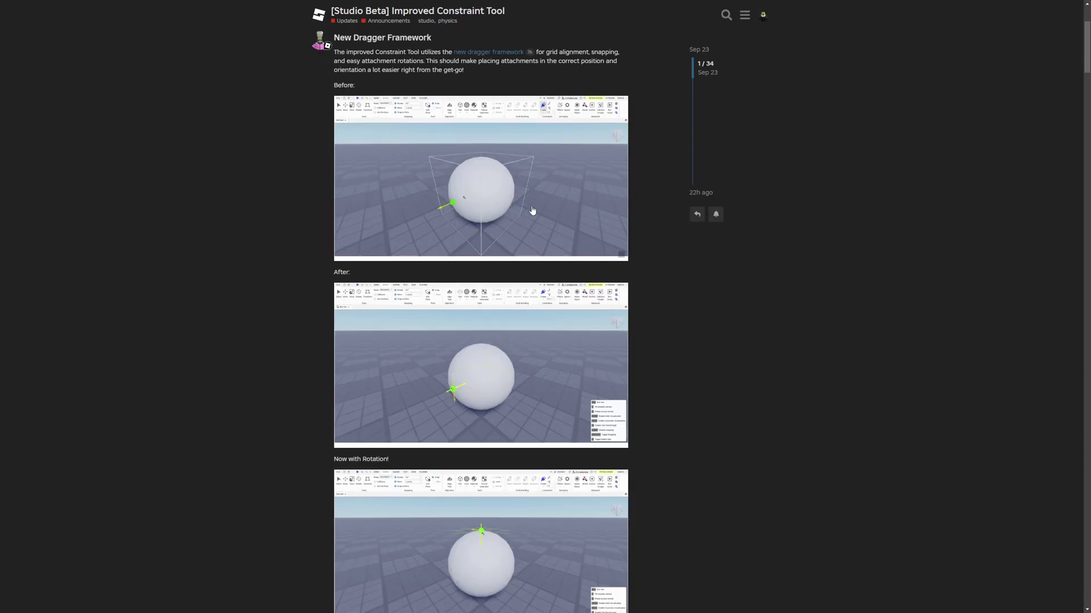
# Examine the before, after and rotation demos of attachment placement on the sphere, enlarging the rotation demo for detail
pyautogui.scroll(-5, 502, 271)
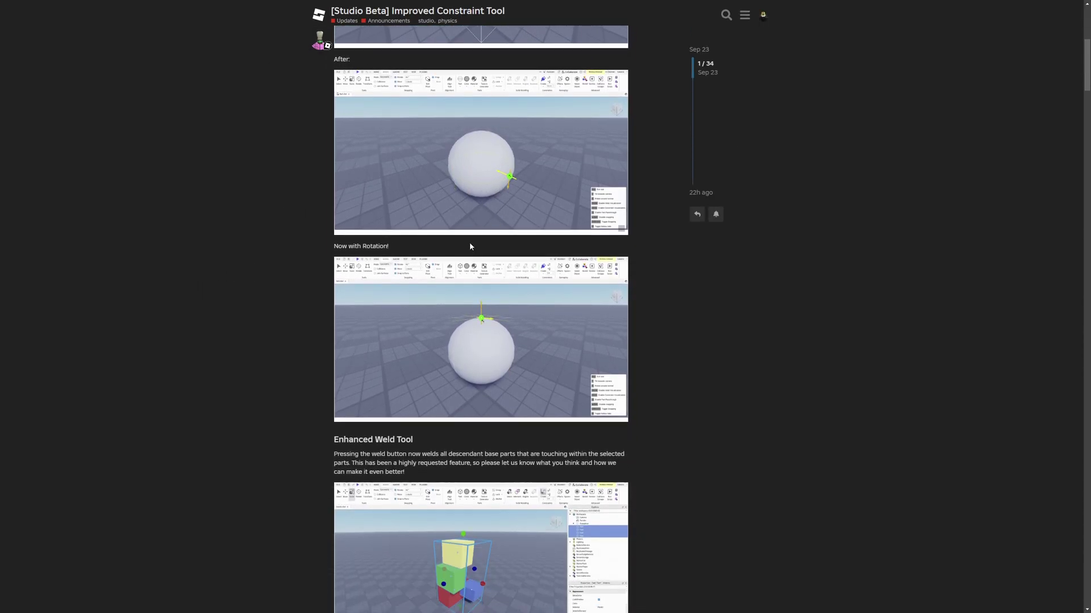
pyautogui.keyDown('ctrl'); pyautogui.scroll(3, 607, 309); pyautogui.keyUp('ctrl')
pyautogui.scroll(-3, 711, 271)
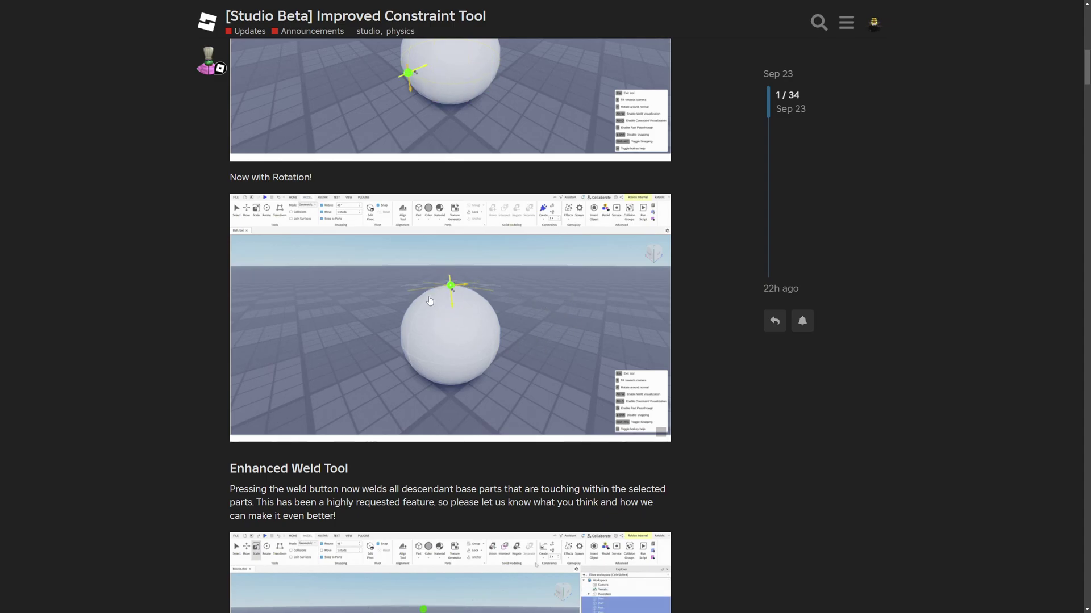
pyautogui.hotkey('ctrl', '-')
pyautogui.hotkey('ctrl', '-')
pyautogui.hotkey('ctrl', '-')
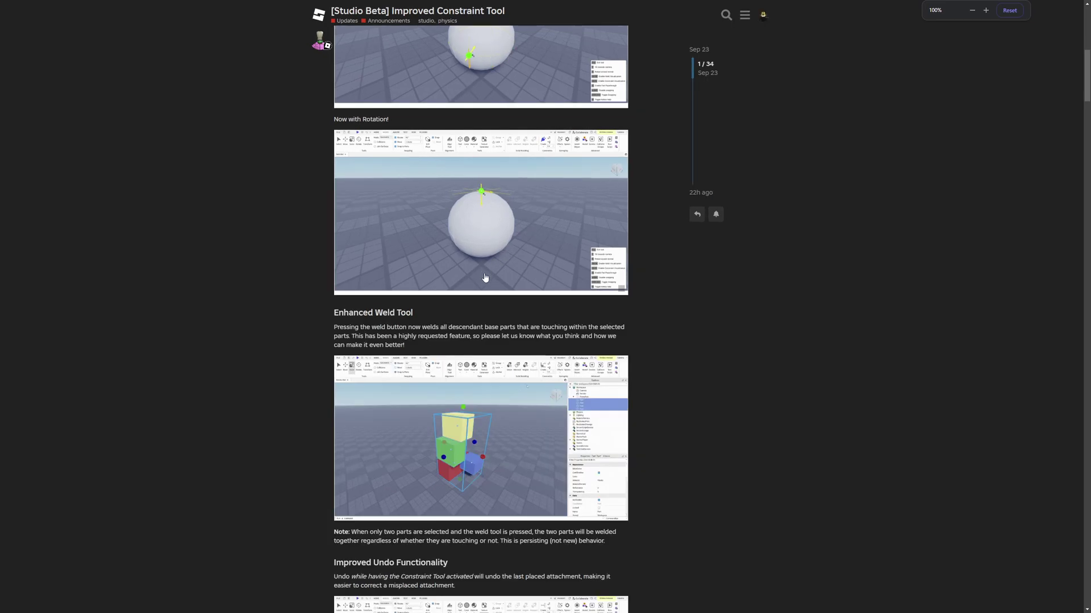
pyautogui.scroll(2, 703, 266)
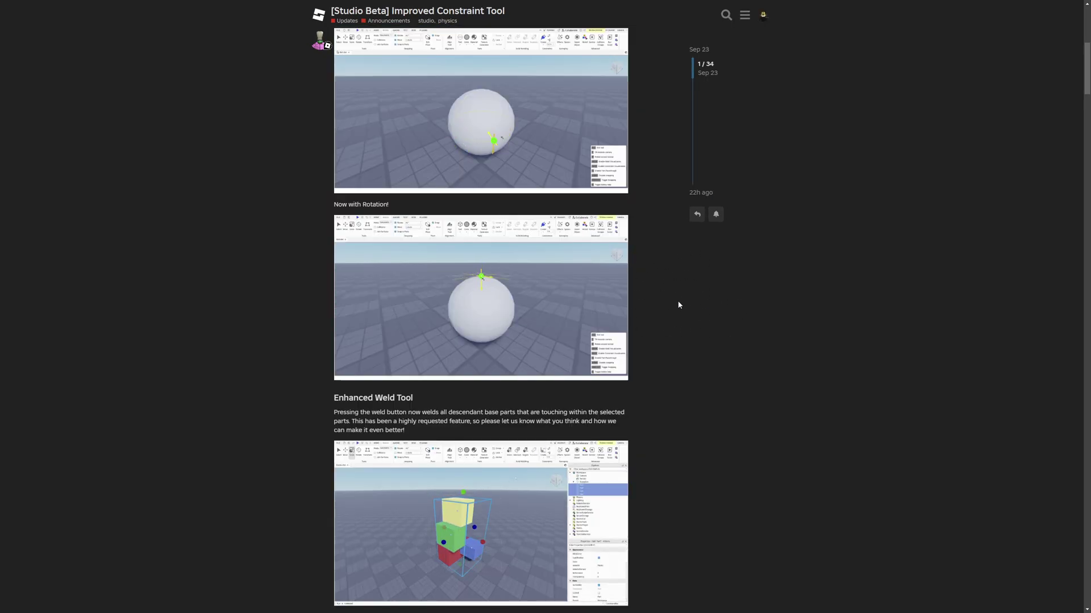
pyautogui.scroll(-1, 695, 286)
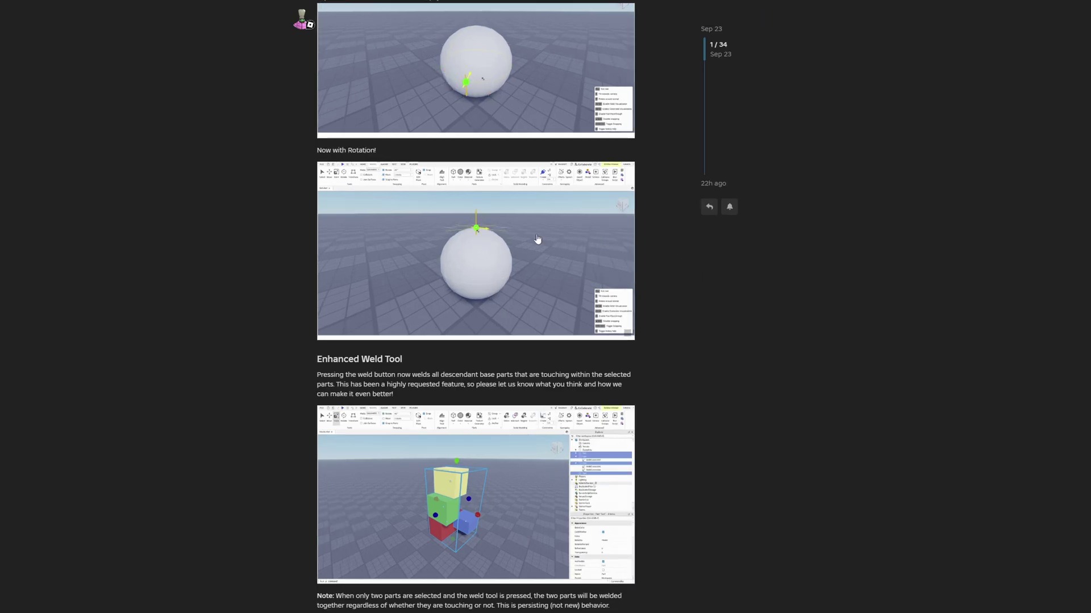
pyautogui.scroll(-2, 489, 245)
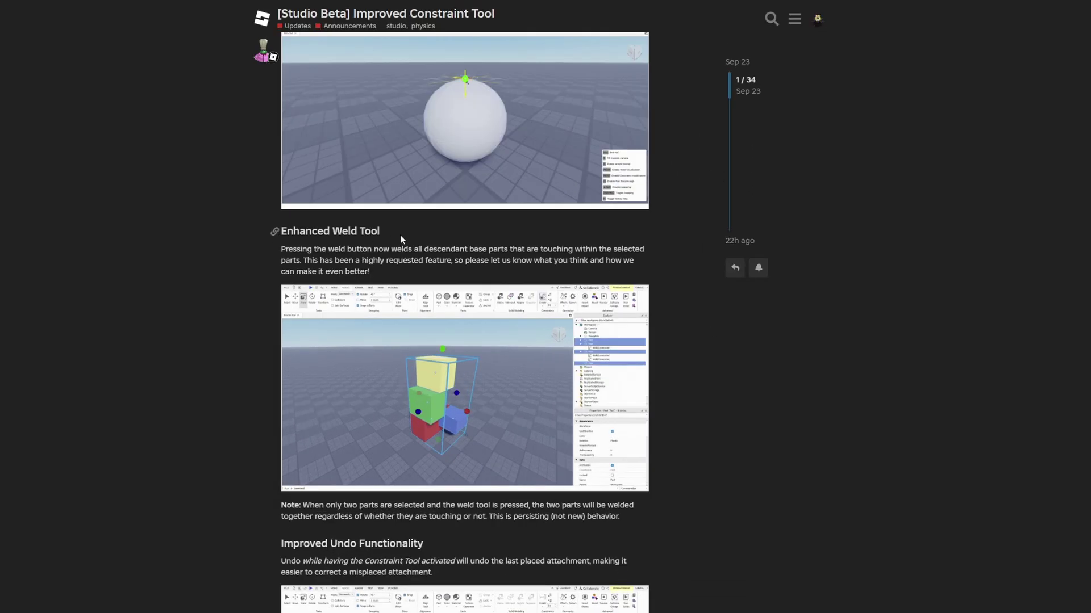
# Read the Enhanced Weld Tool description of how touching descendant base parts are welded
pyautogui.moveTo(403, 239); pyautogui.dragTo(269, 233)
pyautogui.click(410, 241)
pyautogui.scroll(-3, 667, 256)
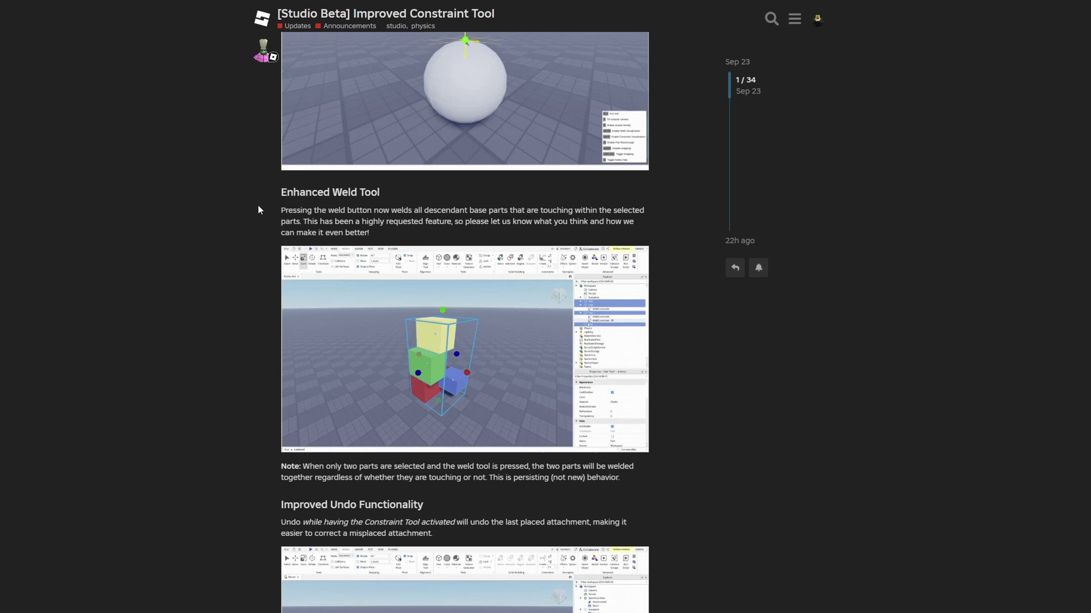
pyautogui.moveTo(296, 210); pyautogui.dragTo(425, 209)
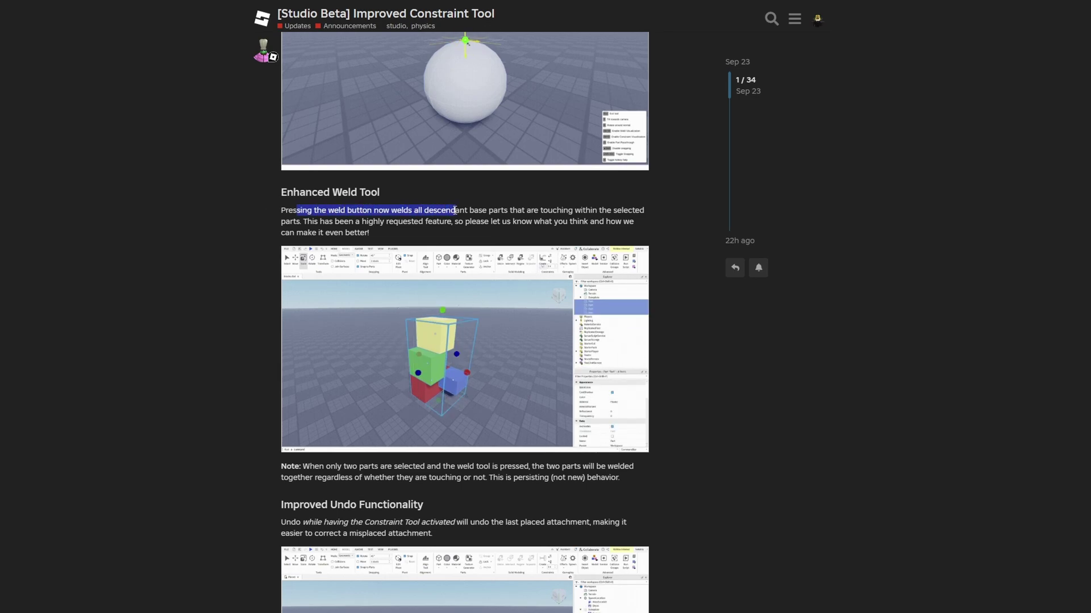
pyautogui.moveTo(504, 210); pyautogui.dragTo(511, 210)
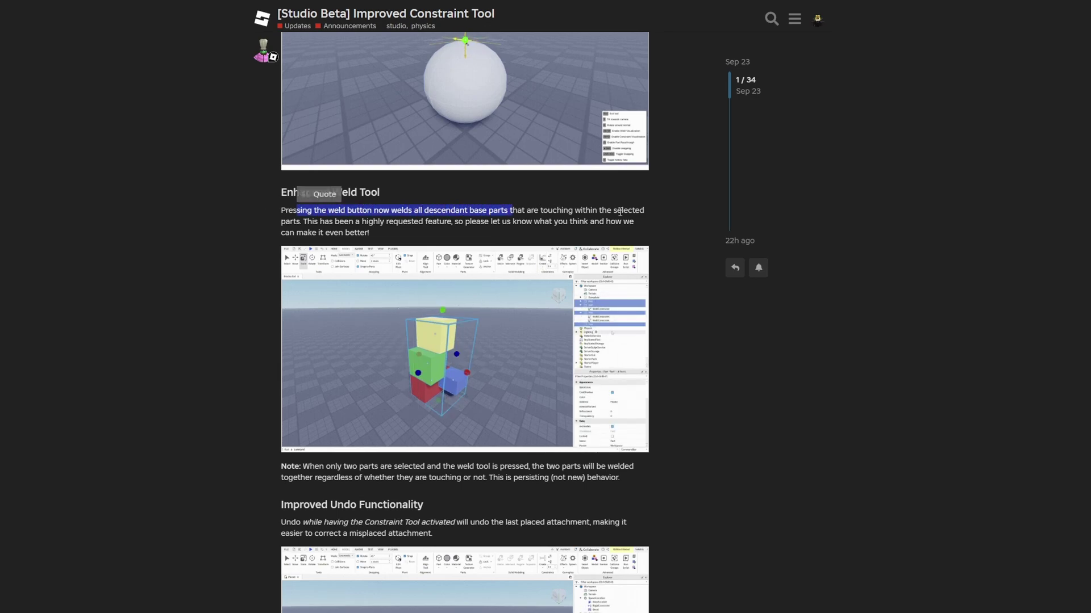
pyautogui.moveTo(335, 221); pyautogui.dragTo(606, 224)
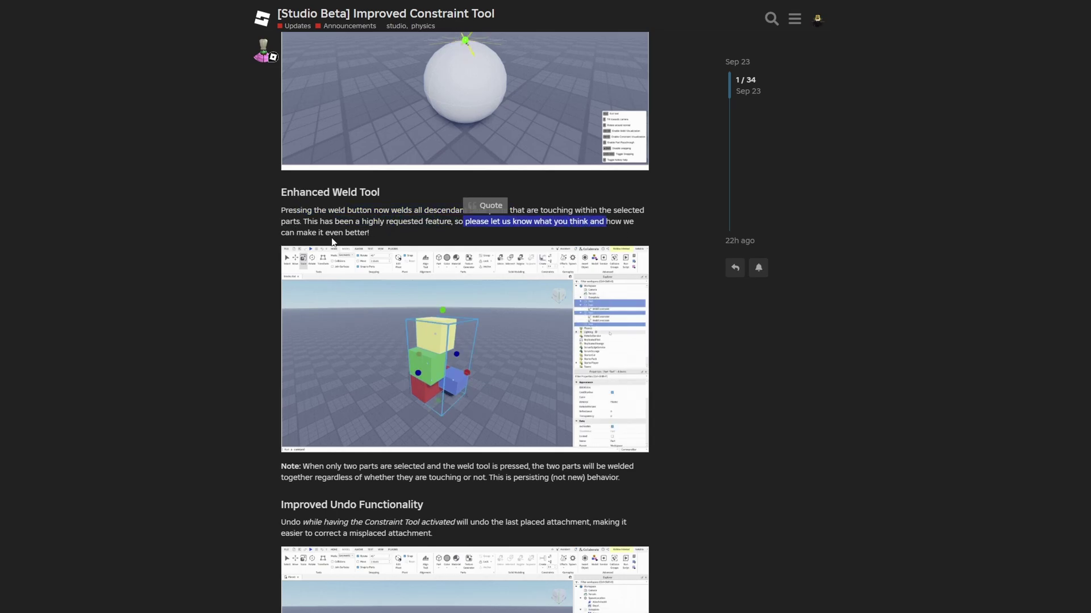
pyautogui.moveTo(330, 233); pyautogui.dragTo(295, 235)
pyautogui.click(373, 227)
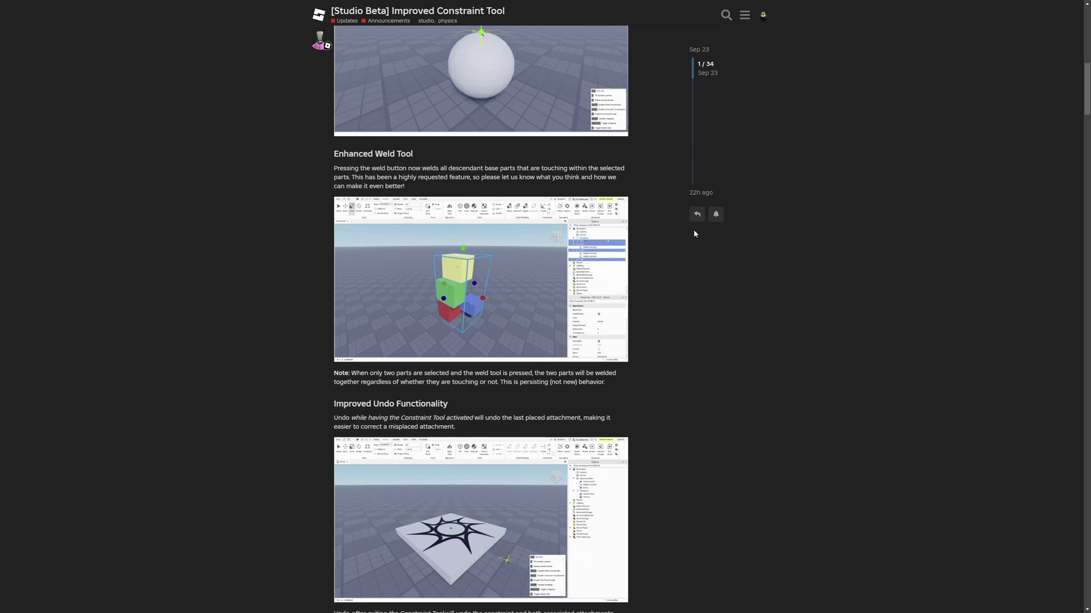
# Examine the weld demo with the stacked coloured blocks, enlarging it to inspect the Explorer, and restore the normal page size
pyautogui.scroll(1, 716, 283)
pyautogui.scroll(-1, 682, 229)
pyautogui.scroll(-1, 755, 302)
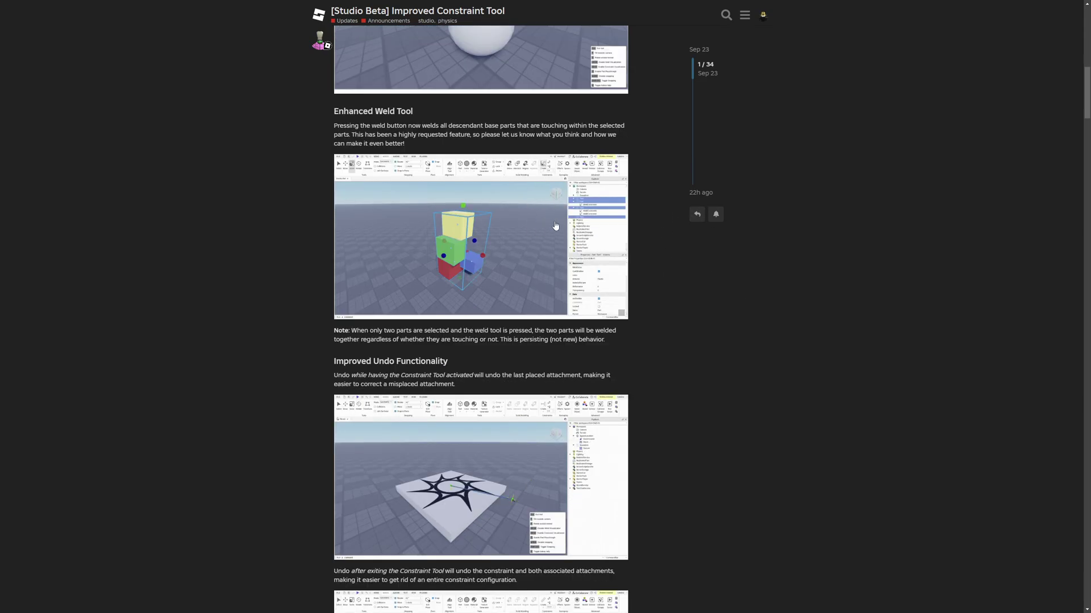
pyautogui.scroll(1, 631, 250)
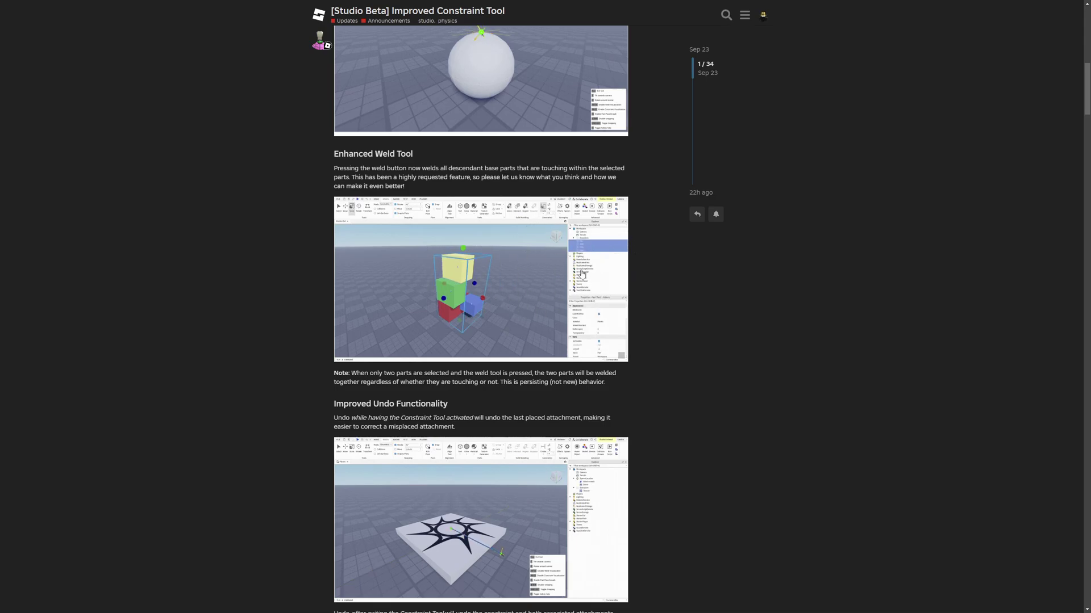
pyautogui.keyDown('ctrl'); pyautogui.scroll(3, 632, 251); pyautogui.keyUp('ctrl')
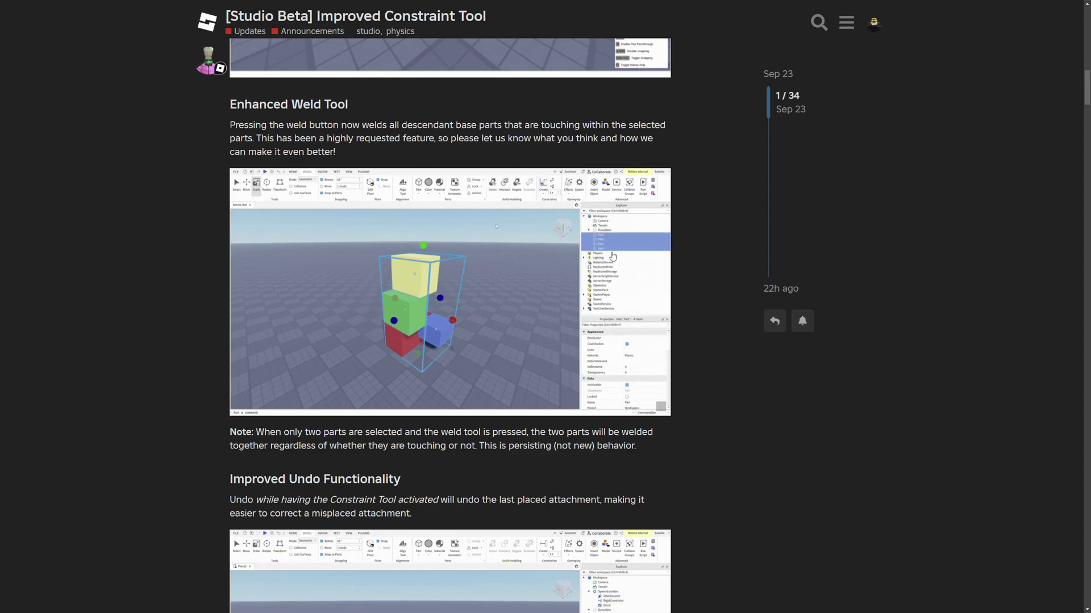
pyautogui.hotkey('ctrl', '-')
pyautogui.hotkey('ctrl', '-')
pyautogui.hotkey('ctrl', '-')
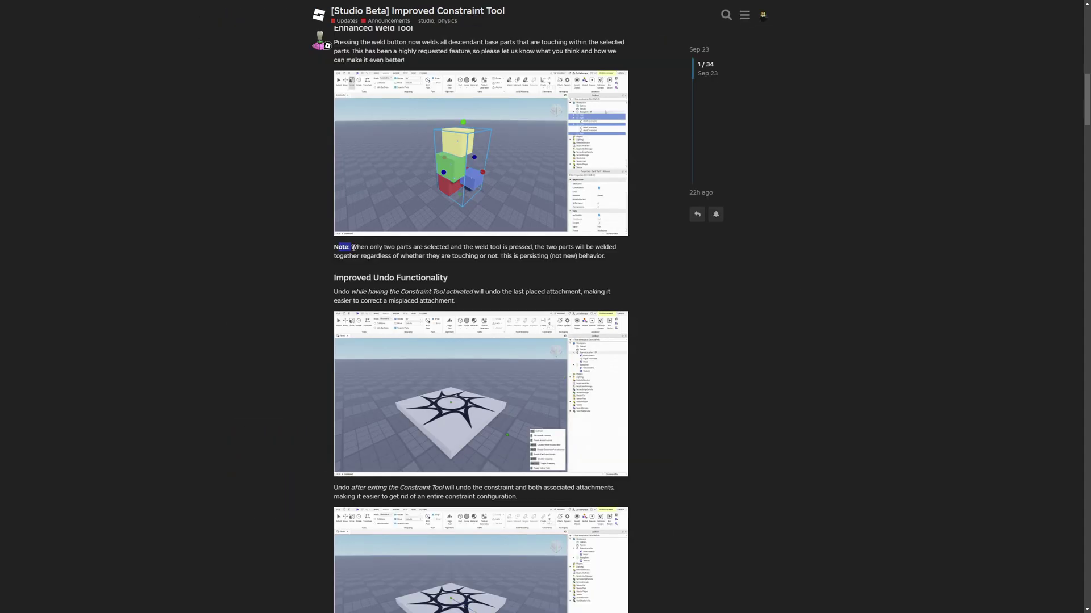
# Read the note below the weld demo about using the weld tool with only two parts selected
pyautogui.moveTo(352, 249); pyautogui.dragTo(442, 245)
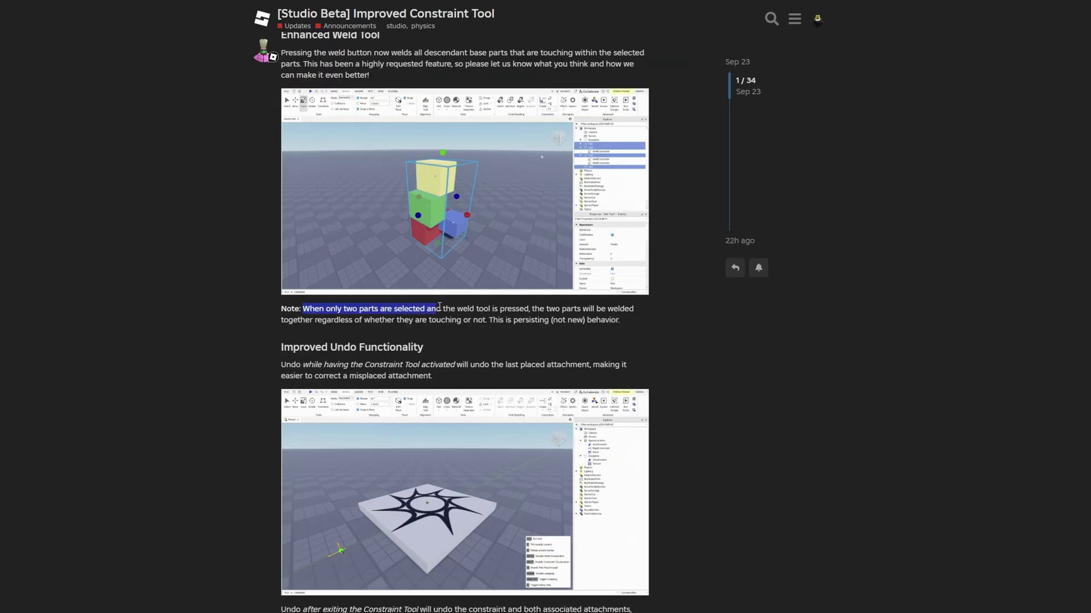
pyautogui.moveTo(439, 306); pyautogui.dragTo(629, 308)
pyautogui.click(558, 333)
pyautogui.click(642, 320)
pyautogui.moveTo(315, 320); pyautogui.dragTo(629, 322)
pyautogui.click(511, 337)
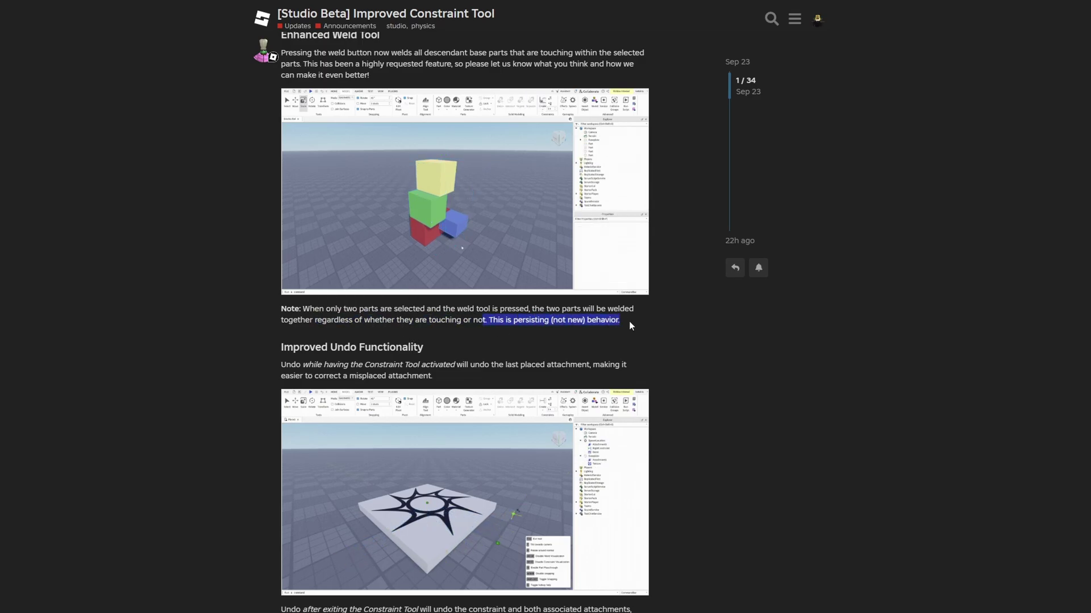
pyautogui.click(633, 335)
# Read the Improved Undo Functionality paragraph about undoing while the Constraint Tool is activated
pyautogui.scroll(-2, 477, 223)
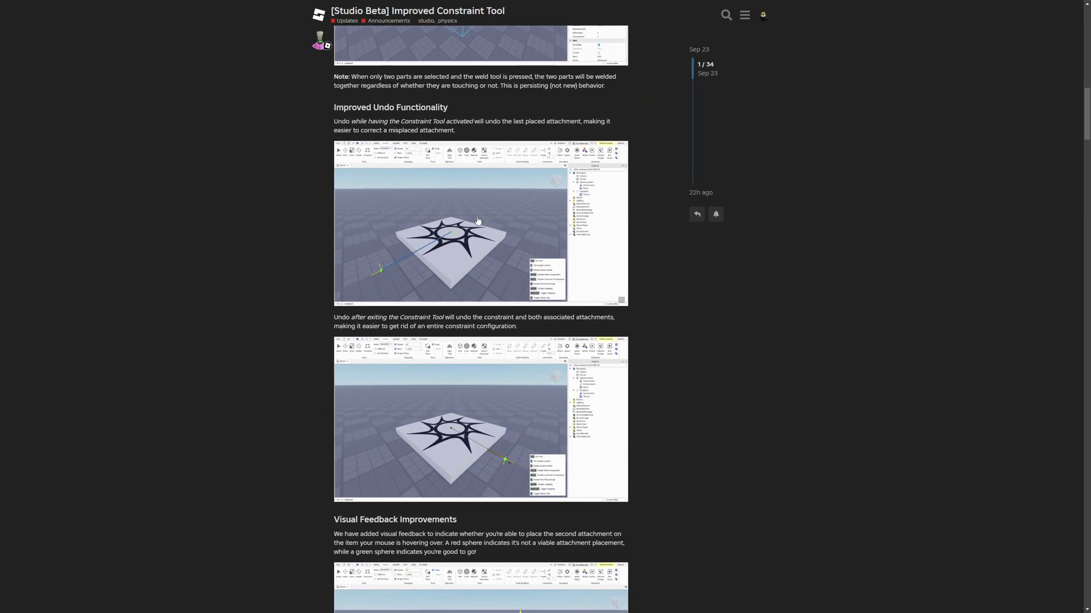
pyautogui.scroll(1, 478, 208)
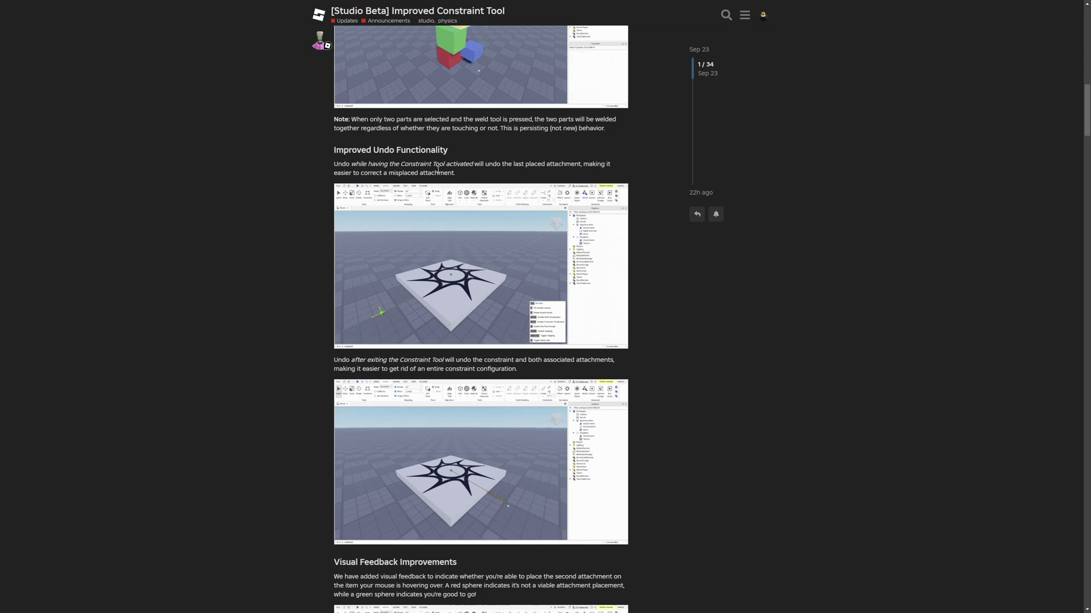
pyautogui.moveTo(338, 165); pyautogui.dragTo(375, 163)
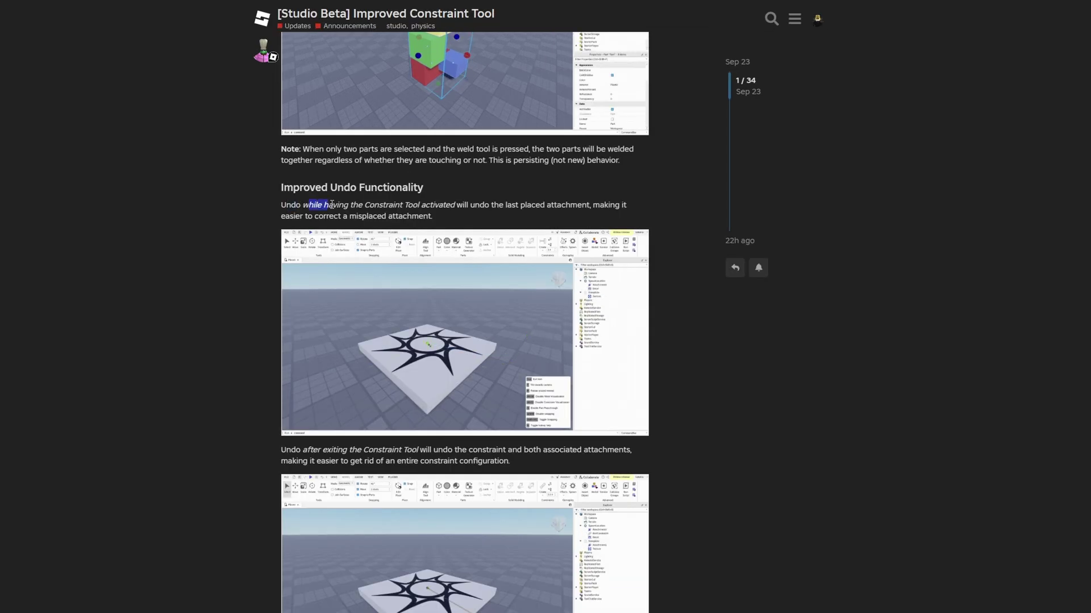
pyautogui.moveTo(331, 204); pyautogui.dragTo(454, 205)
pyautogui.moveTo(456, 205); pyautogui.dragTo(594, 210)
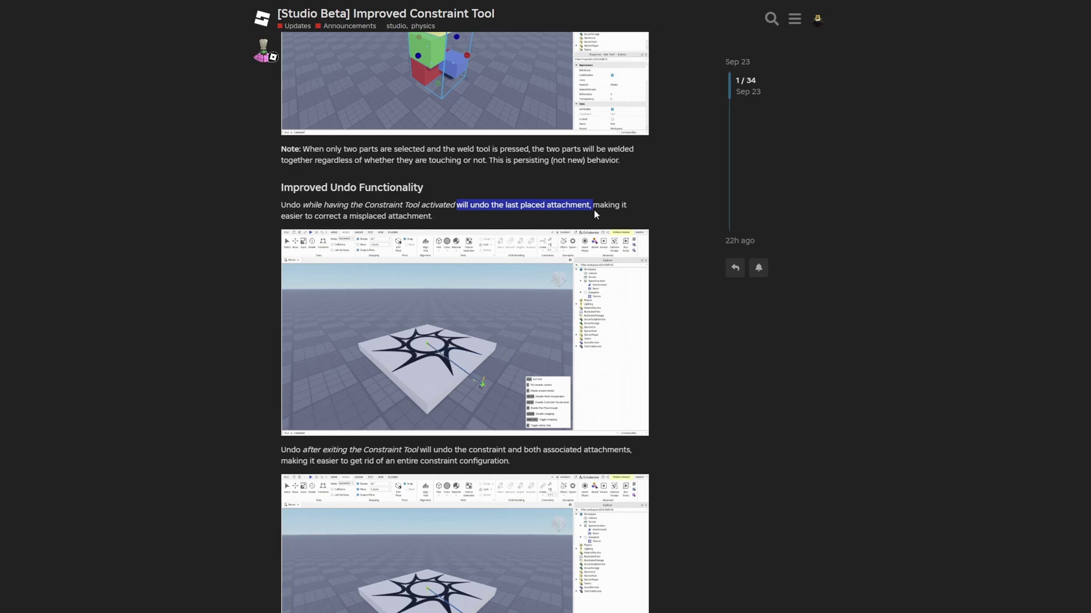
pyautogui.click(594, 209)
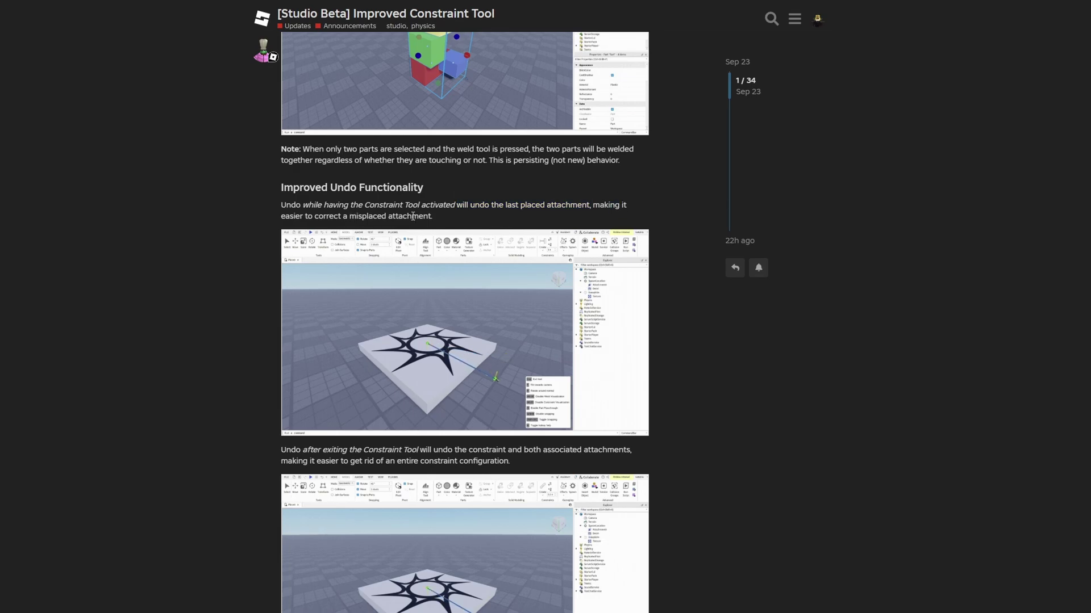
# Read how undo works after exiting the Constraint Tool and take a closer look at the undo demos
pyautogui.scroll(-2, 409, 216)
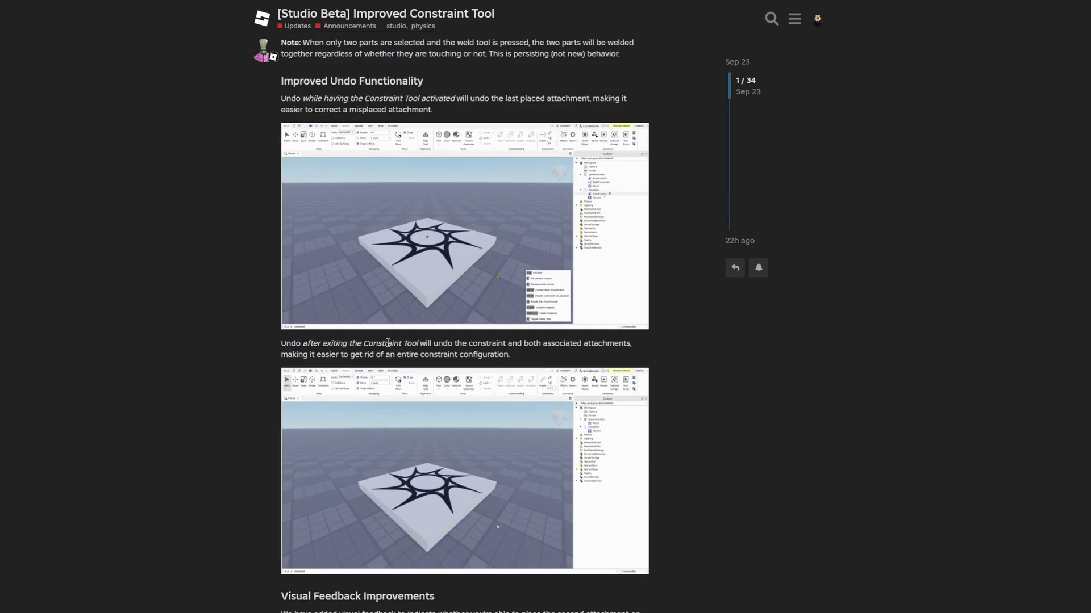
pyautogui.moveTo(422, 343); pyautogui.dragTo(631, 343)
pyautogui.click(633, 339)
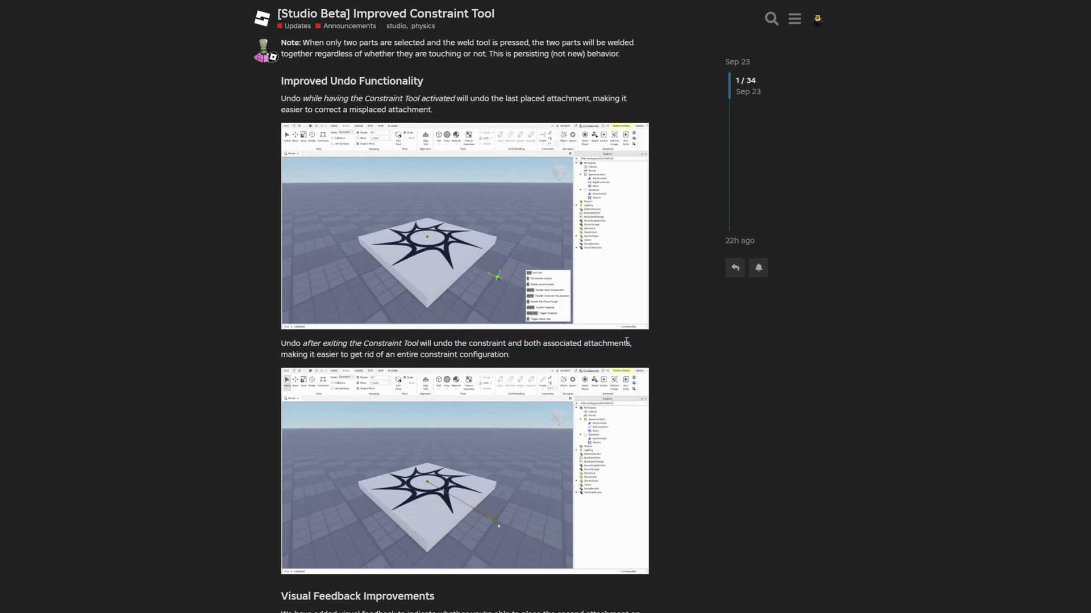
pyautogui.keyDown('ctrl'); pyautogui.scroll(2, 626, 341); pyautogui.keyUp('ctrl')
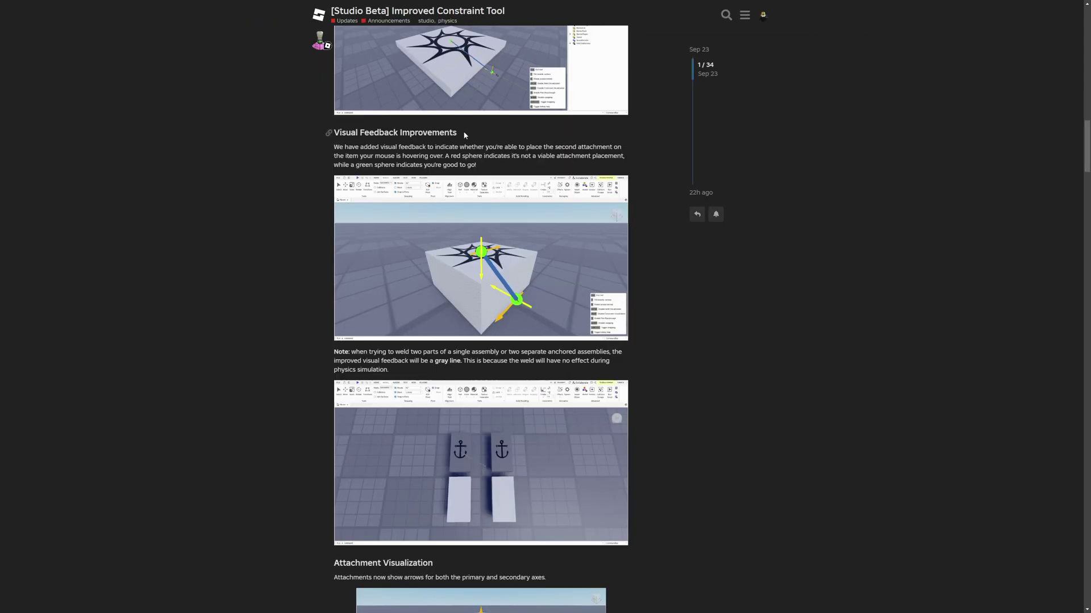
# Read the Visual Feedback Improvements paragraph about the red and green spheres for placing the second attachment
pyautogui.moveTo(458, 134)
pyautogui.mouseDown()
pyautogui.moveTo(425, 134)
pyautogui.moveTo(461, 132)
pyautogui.mouseUp()
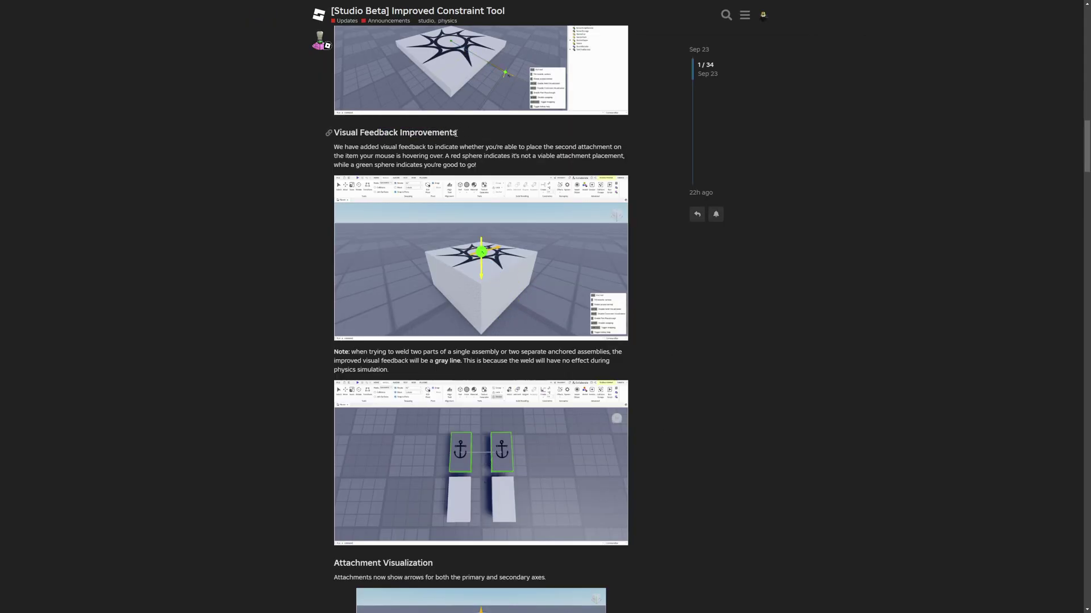
pyautogui.hotkey('ctrl', '+')
pyautogui.hotkey('ctrl', '+')
pyautogui.moveTo(314, 184); pyautogui.dragTo(405, 185)
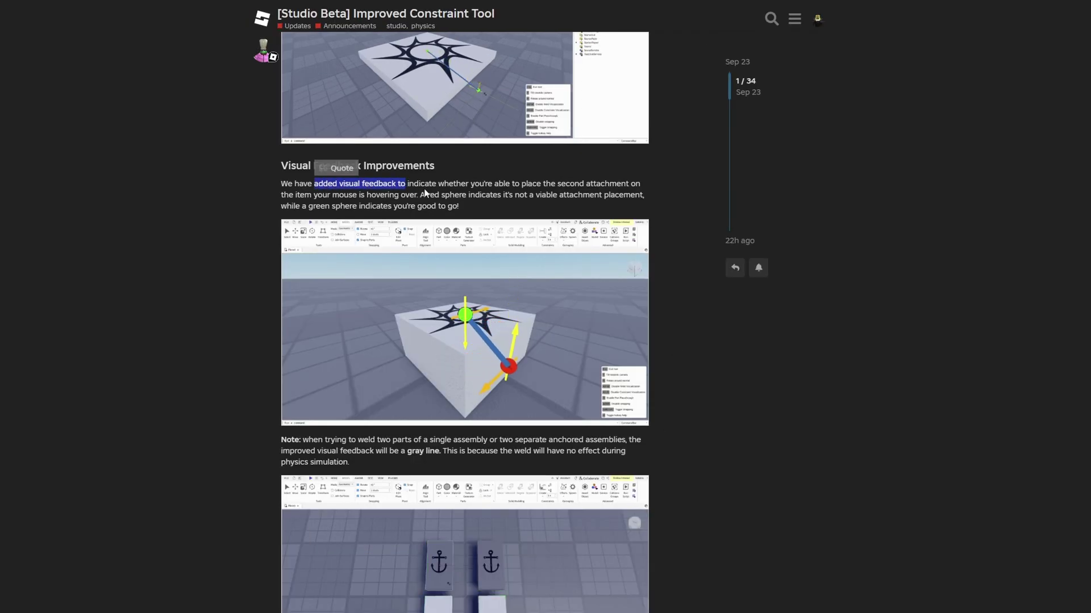
pyautogui.click(425, 193)
pyautogui.moveTo(513, 183); pyautogui.dragTo(579, 184)
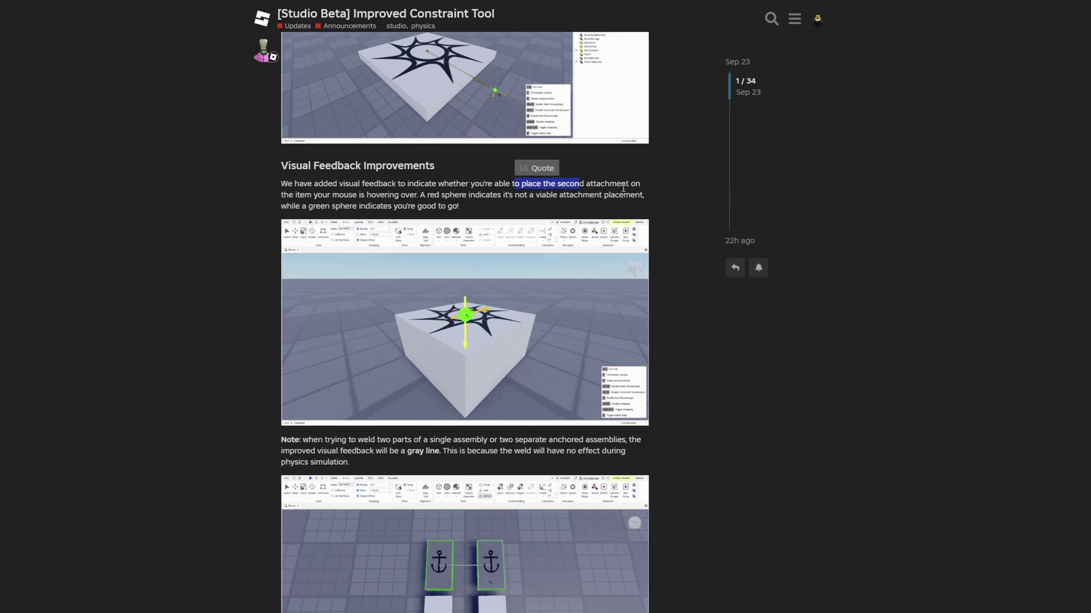
pyautogui.moveTo(285, 194); pyautogui.dragTo(469, 195)
pyautogui.click(495, 197)
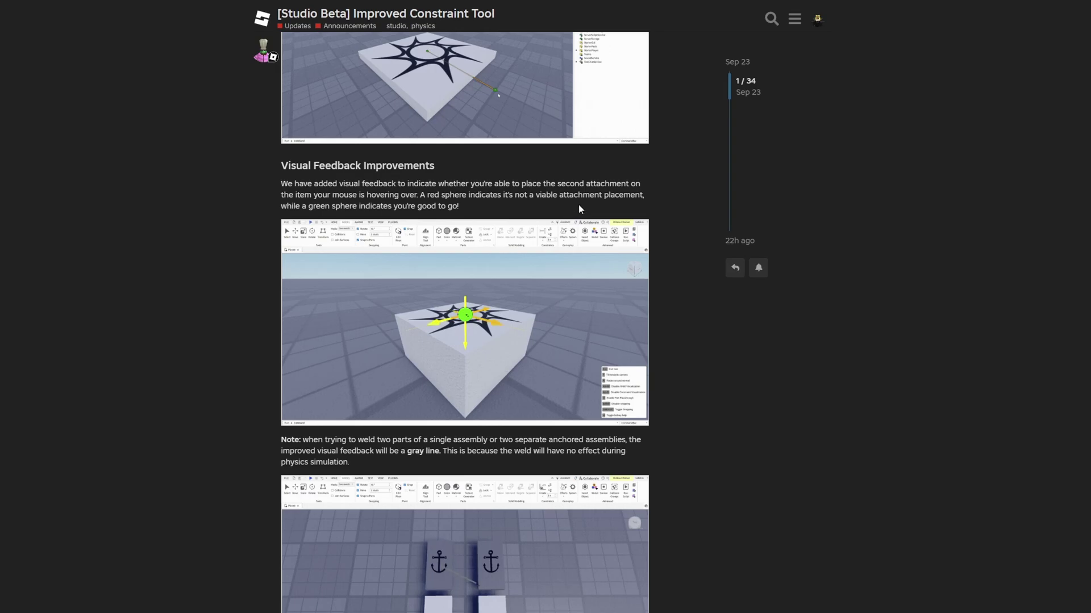
pyautogui.moveTo(293, 206); pyautogui.dragTo(412, 206)
pyautogui.click(475, 205)
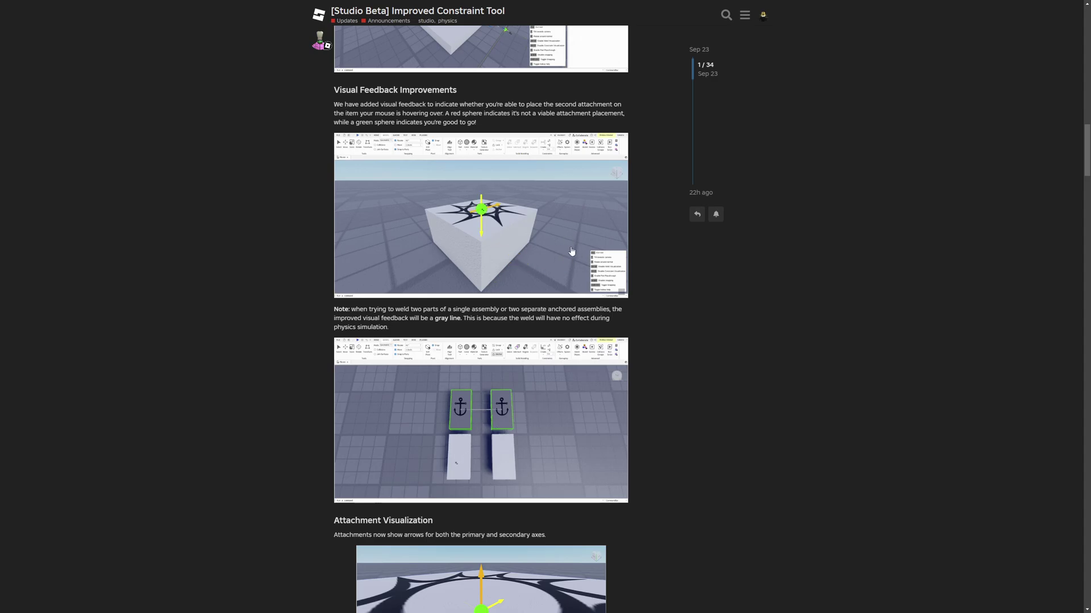
# Read the note on the gray line for welds within a single assembly or between two separate anchored assemblies
pyautogui.moveTo(356, 139); pyautogui.dragTo(532, 171)
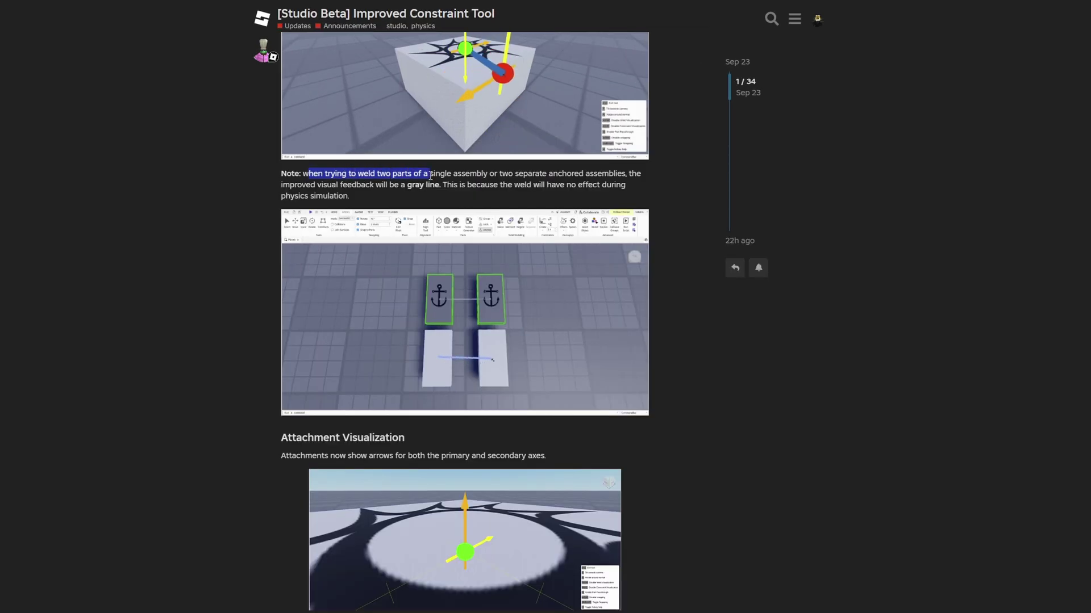
pyautogui.click(441, 178)
pyautogui.click(497, 175)
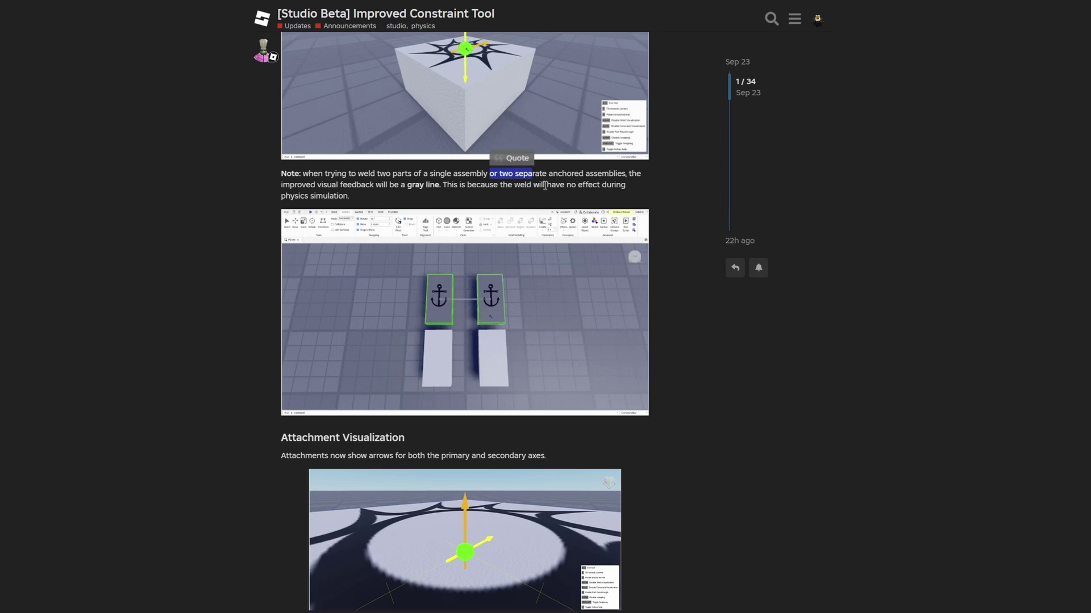
pyautogui.click(604, 175)
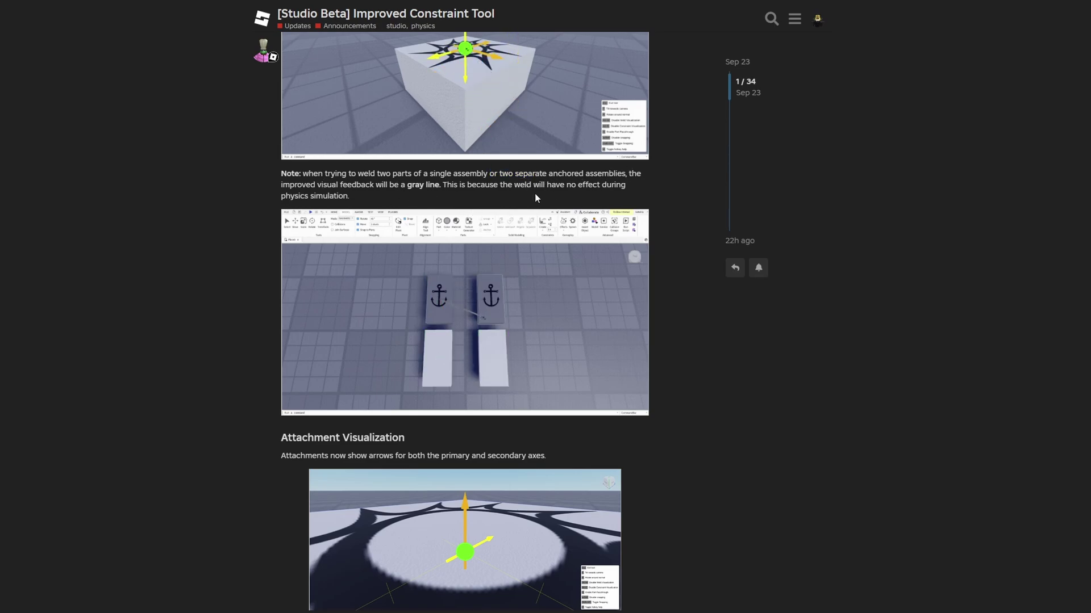
pyautogui.moveTo(493, 184); pyautogui.dragTo(626, 186)
pyautogui.click(550, 199)
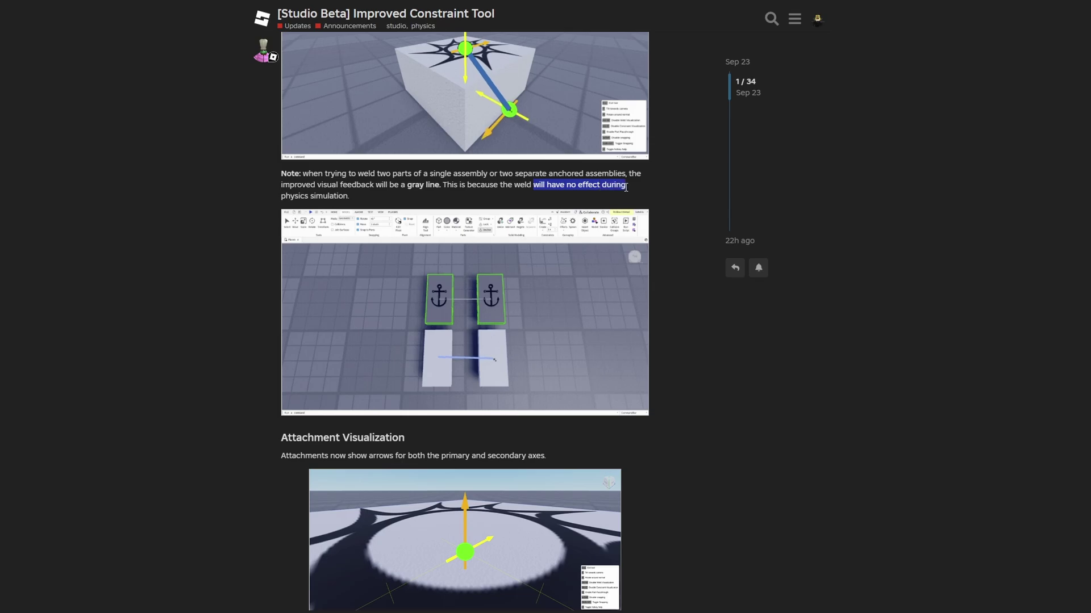
pyautogui.click(406, 204)
pyautogui.moveTo(350, 197); pyautogui.dragTo(302, 197)
pyautogui.click(225, 244)
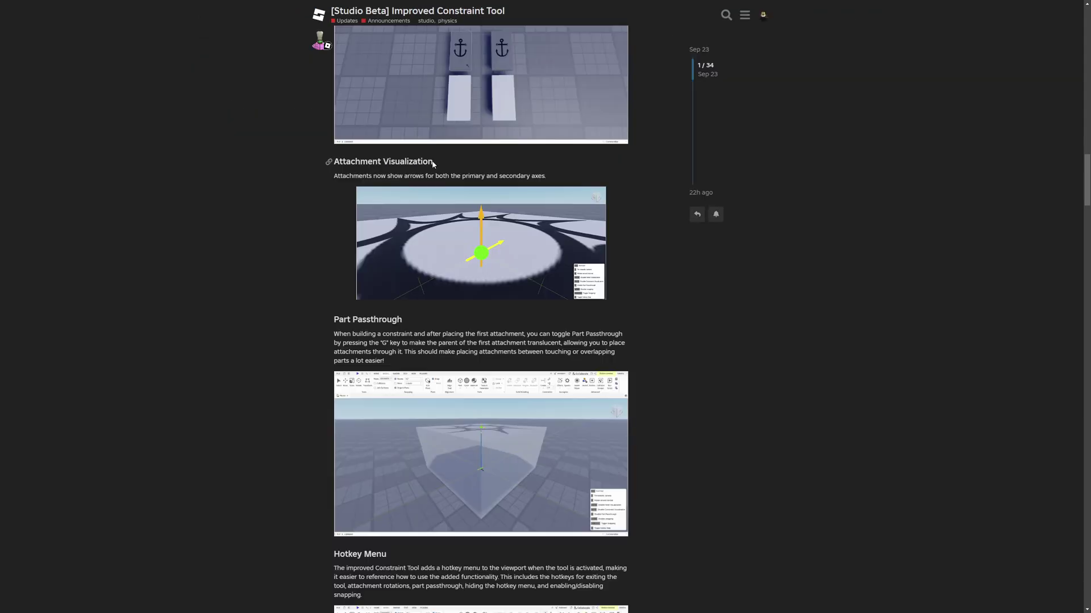
# Read the Attachment Visualization section about primary and secondary axis arrows, and restore the smaller page zoom
pyautogui.moveTo(434, 164); pyautogui.dragTo(385, 177)
pyautogui.click(378, 170)
pyautogui.click(410, 178)
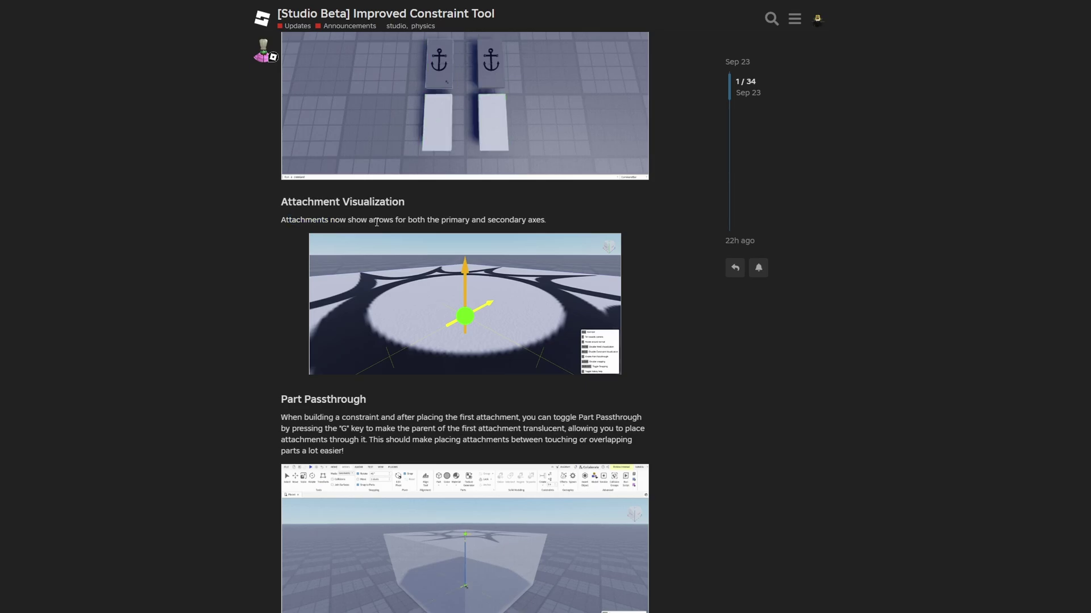
pyautogui.moveTo(417, 220); pyautogui.dragTo(524, 220)
pyautogui.click(524, 220)
pyautogui.hotkey('ctrl', '-')
pyautogui.hotkey('ctrl', '-')
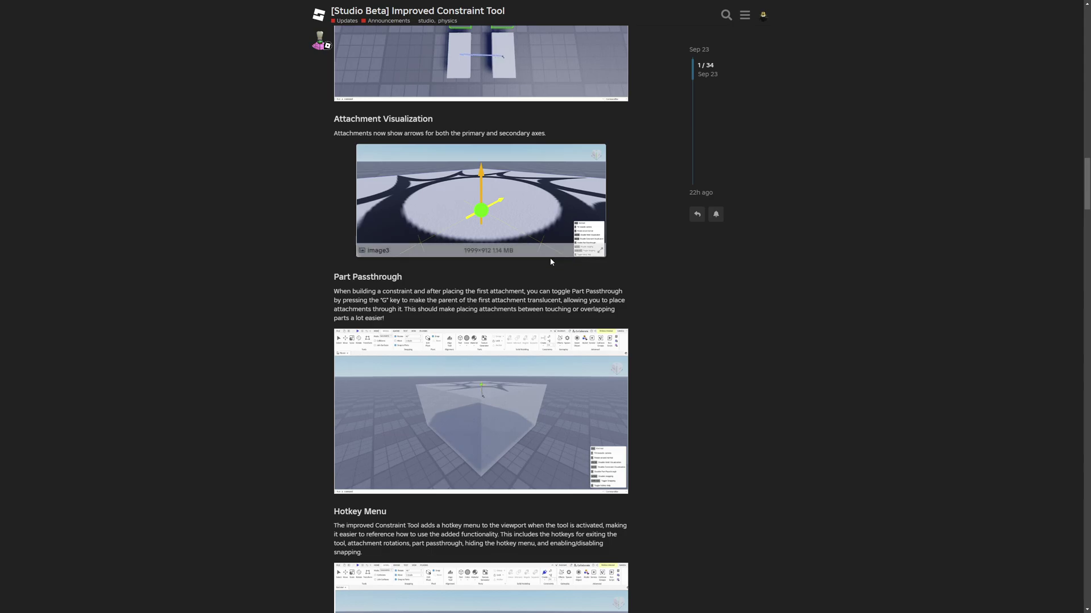
# Read the Part Passthrough section on placing attachments through a translucent part, and examine its demo
pyautogui.scroll(-2, 397, 210)
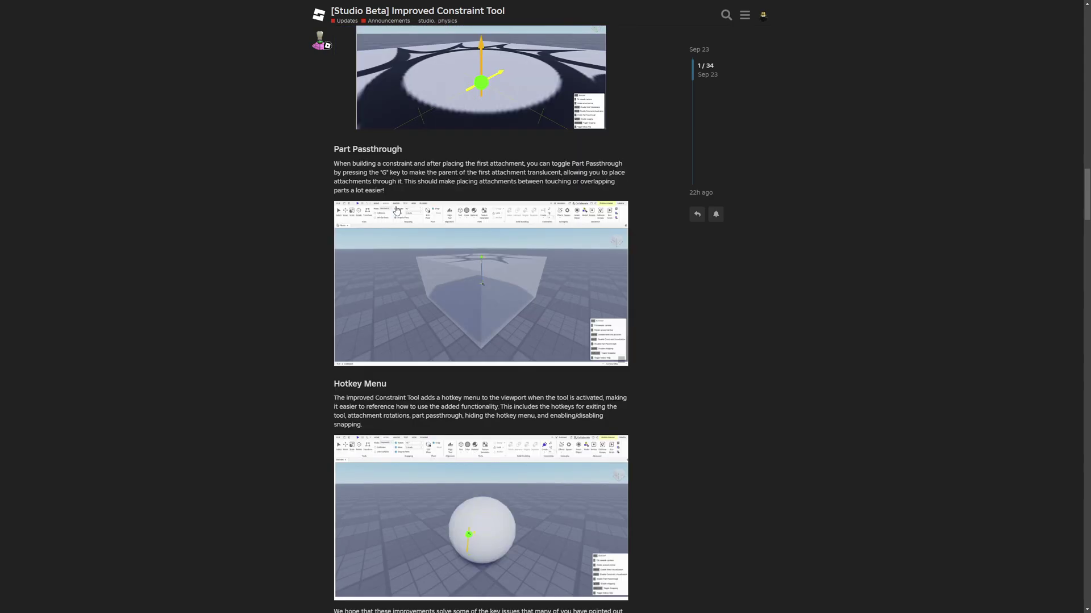
pyautogui.moveTo(404, 149)
pyautogui.mouseDown()
pyautogui.moveTo(339, 146)
pyautogui.moveTo(348, 163)
pyautogui.moveTo(420, 164)
pyautogui.mouseUp()
pyautogui.click(406, 162)
pyautogui.moveTo(389, 204); pyautogui.dragTo(629, 215)
pyautogui.click(515, 203)
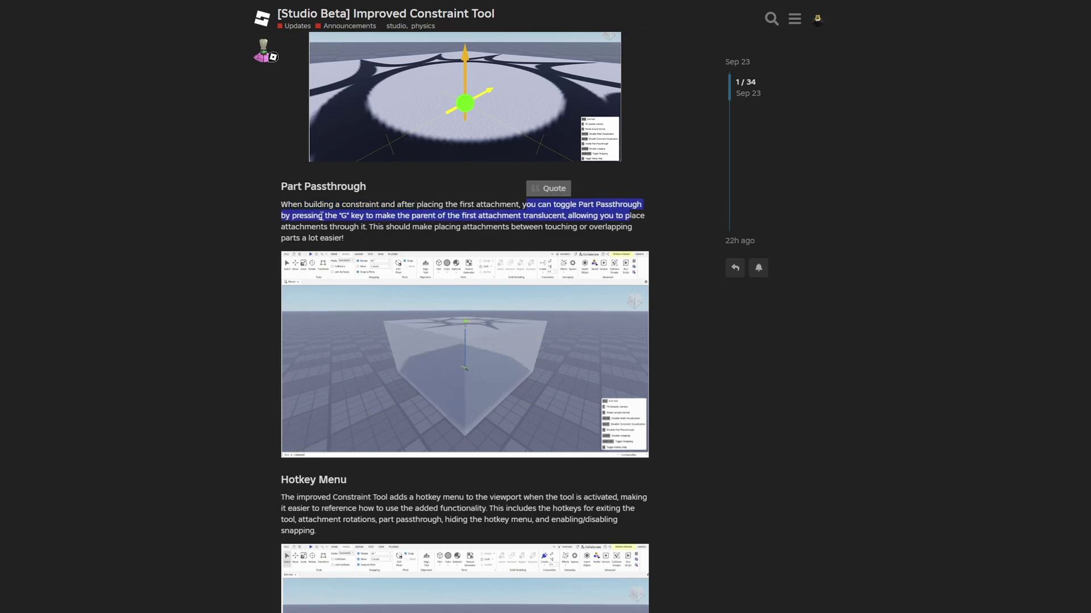
pyautogui.moveTo(366, 216); pyautogui.dragTo(564, 218)
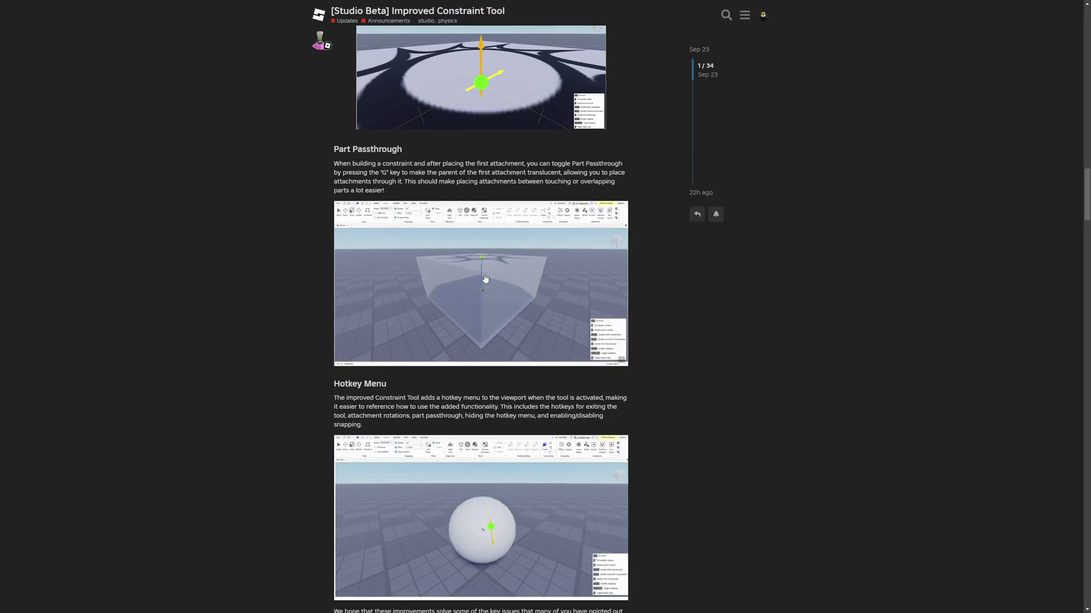
pyautogui.moveTo(609, 172); pyautogui.dragTo(563, 181)
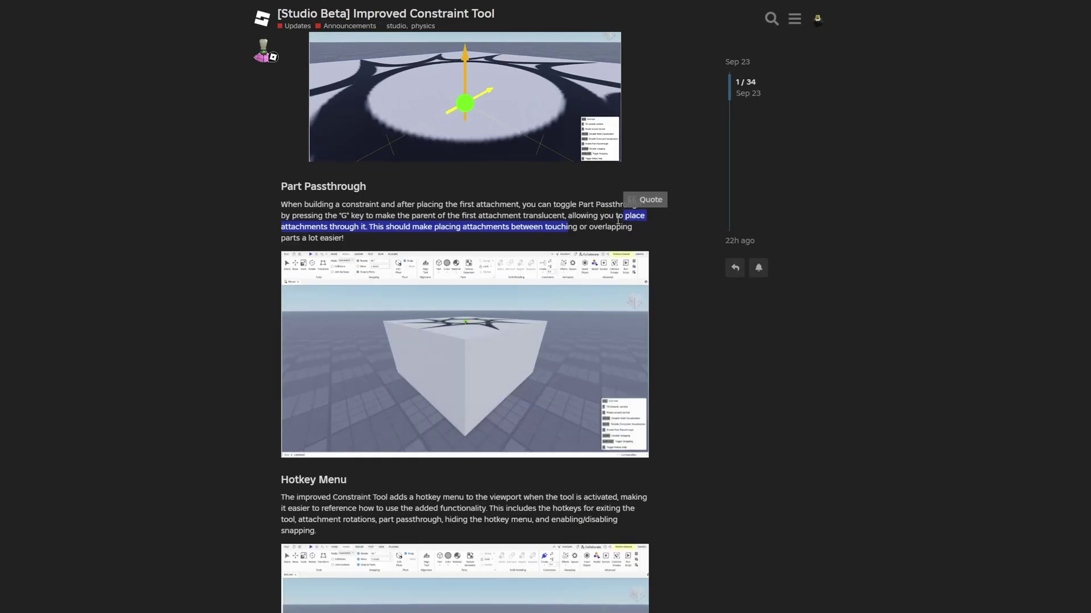
pyautogui.click(459, 191)
pyautogui.moveTo(392, 181); pyautogui.dragTo(399, 181)
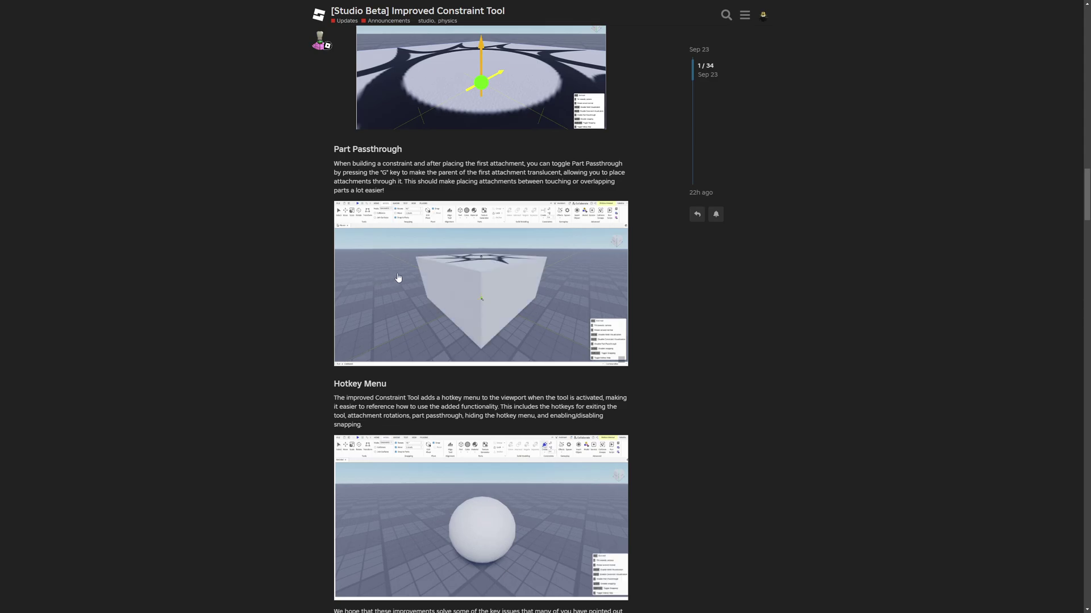
# Read the start of the Hotkey Menu section about the menu added to the viewport, and locate it in the demo
pyautogui.scroll(-1, 667, 316)
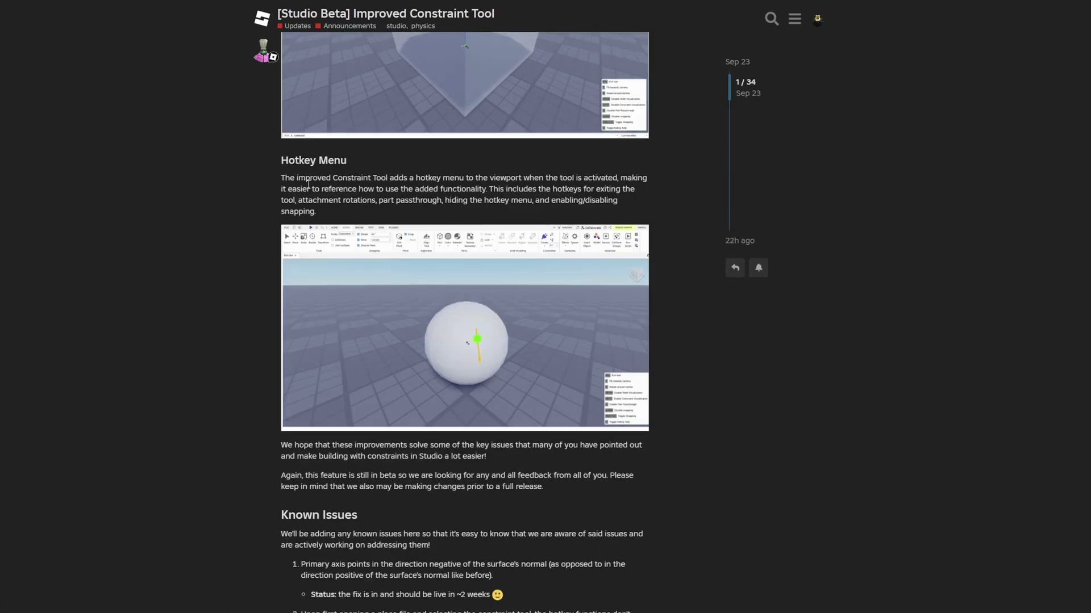
pyautogui.moveTo(361, 178); pyautogui.dragTo(288, 160)
pyautogui.click(381, 175)
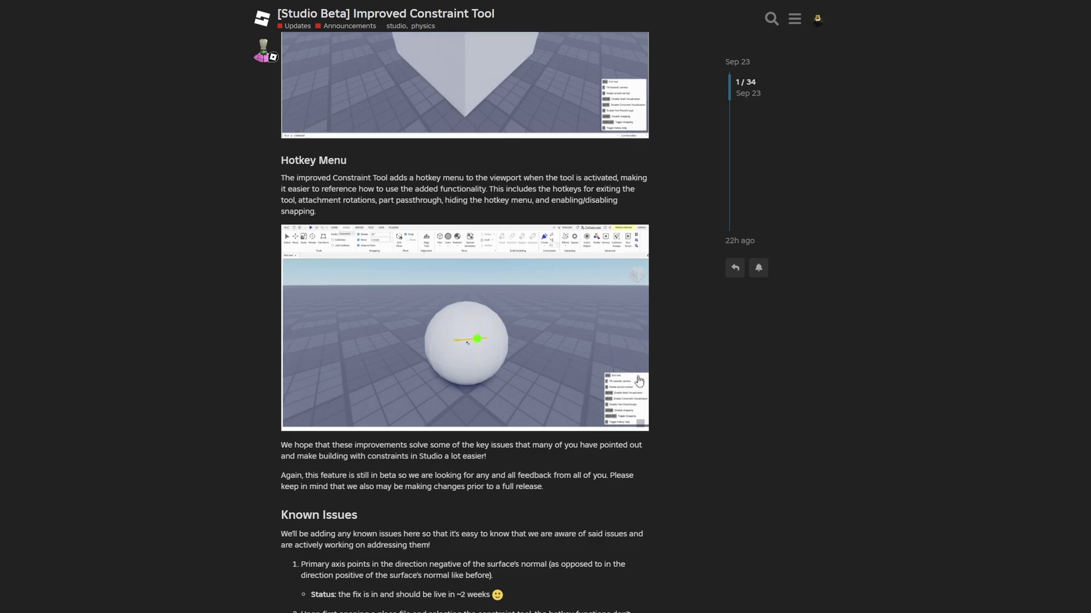
pyautogui.moveTo(296, 178); pyautogui.dragTo(374, 177)
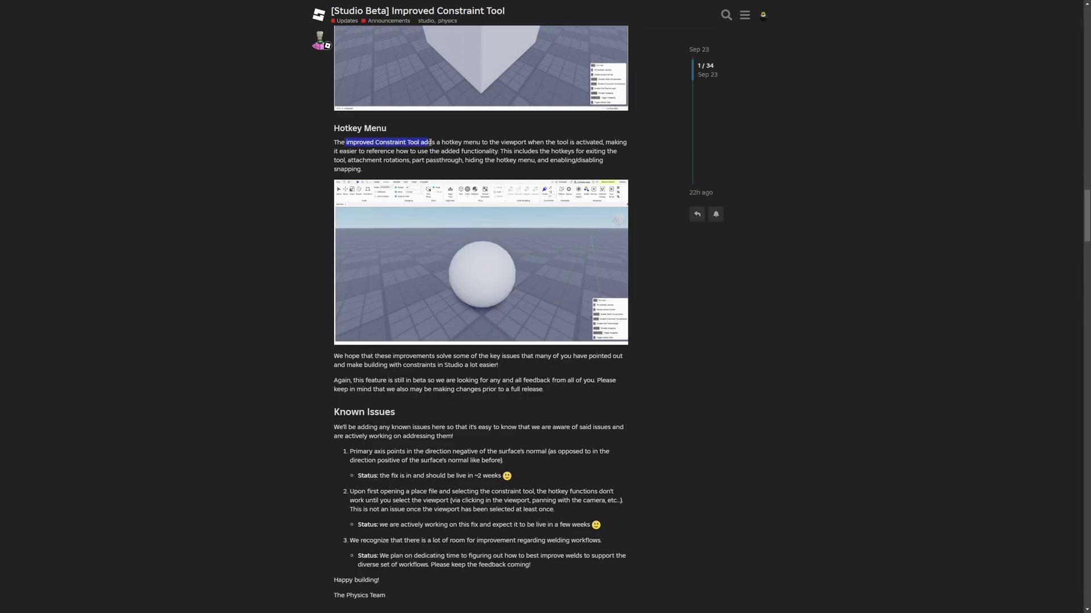
pyautogui.moveTo(437, 142); pyautogui.dragTo(616, 177)
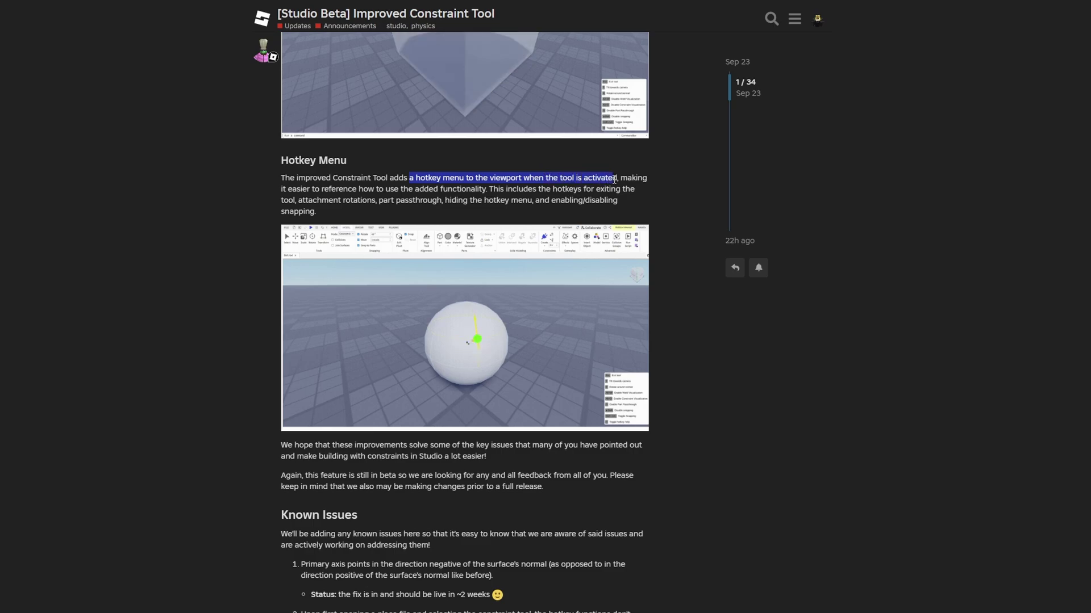
pyautogui.click(291, 189)
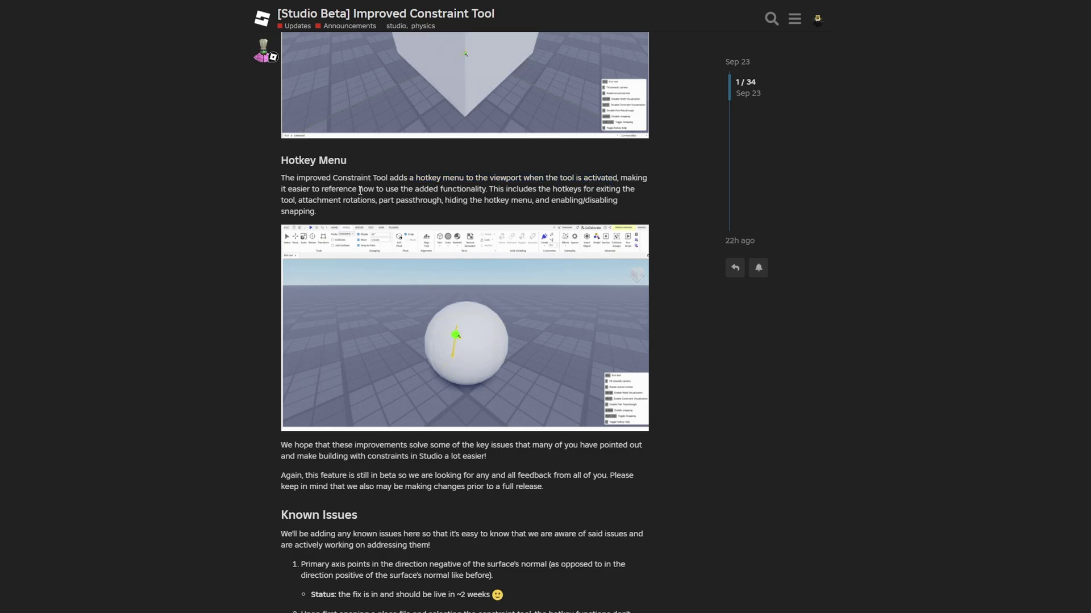
# Read which functions the hotkey menu covers, from attachment rotations and part passthrough to snapping
pyautogui.moveTo(359, 189); pyautogui.dragTo(474, 192)
pyautogui.click(534, 218)
pyautogui.moveTo(312, 200); pyautogui.dragTo(618, 201)
pyautogui.click(384, 200)
pyautogui.click(494, 206)
pyautogui.click(540, 208)
pyautogui.click(619, 203)
pyautogui.moveTo(318, 212); pyautogui.dragTo(279, 214)
pyautogui.click(246, 218)
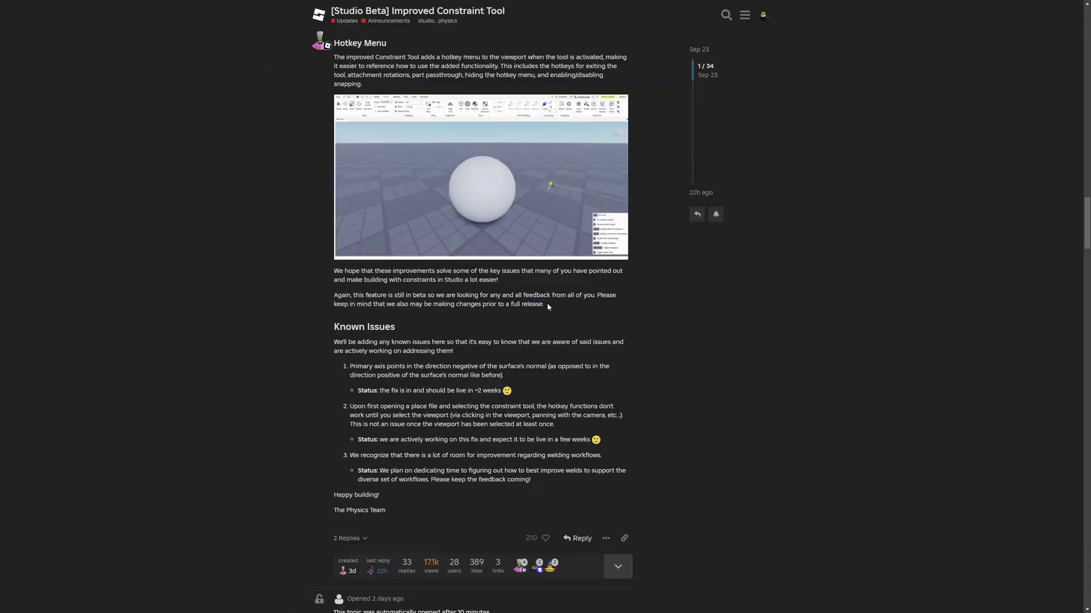
# Check the closing remarks about beta feedback and go on to the Known Issues heading
pyautogui.moveTo(547, 306); pyautogui.dragTo(425, 280)
pyautogui.click(456, 293)
pyautogui.scroll(-1, 499, 318)
pyautogui.scroll(-1, 499, 319)
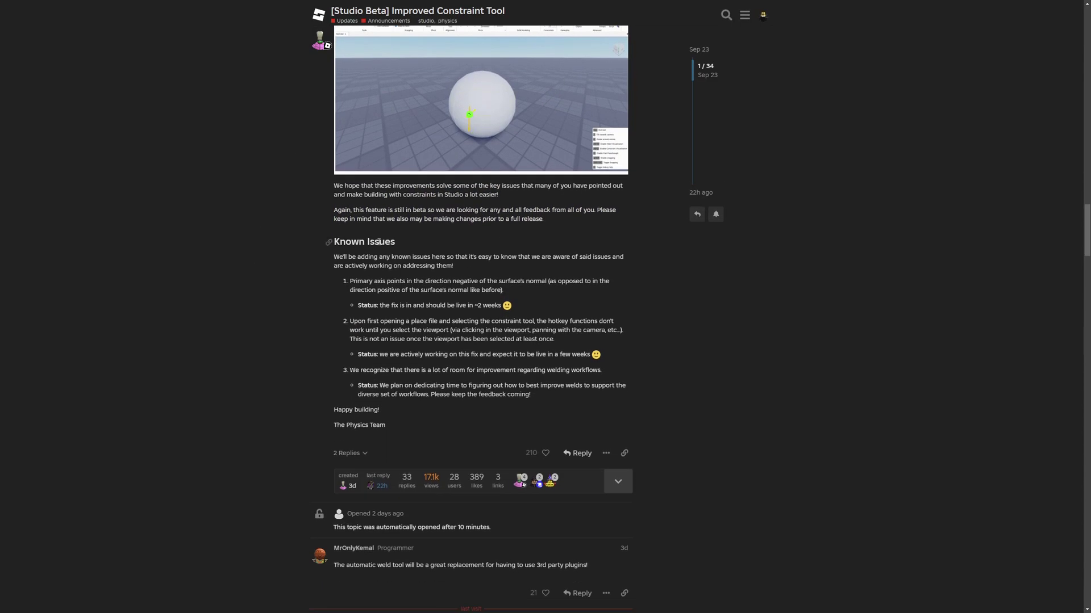
pyautogui.moveTo(397, 242); pyautogui.dragTo(333, 242)
pyautogui.click(333, 241)
# Read the first known issue, about the primary axis direction, and the status of its fix
pyautogui.scroll(-1, 332, 242)
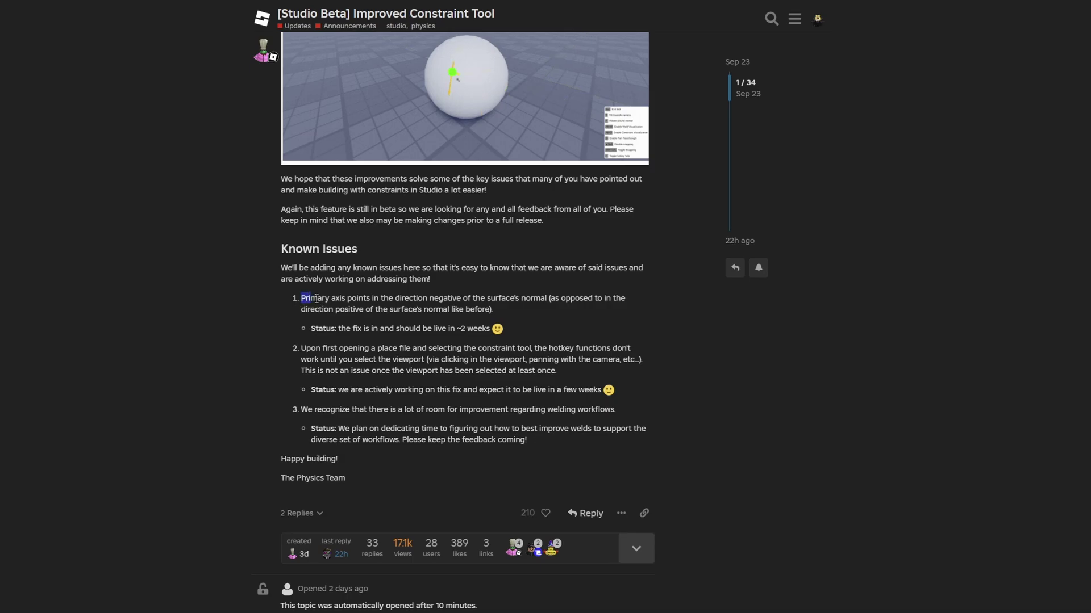
pyautogui.moveTo(316, 299); pyautogui.dragTo(623, 303)
pyautogui.click(548, 302)
pyautogui.moveTo(301, 309); pyautogui.dragTo(492, 310)
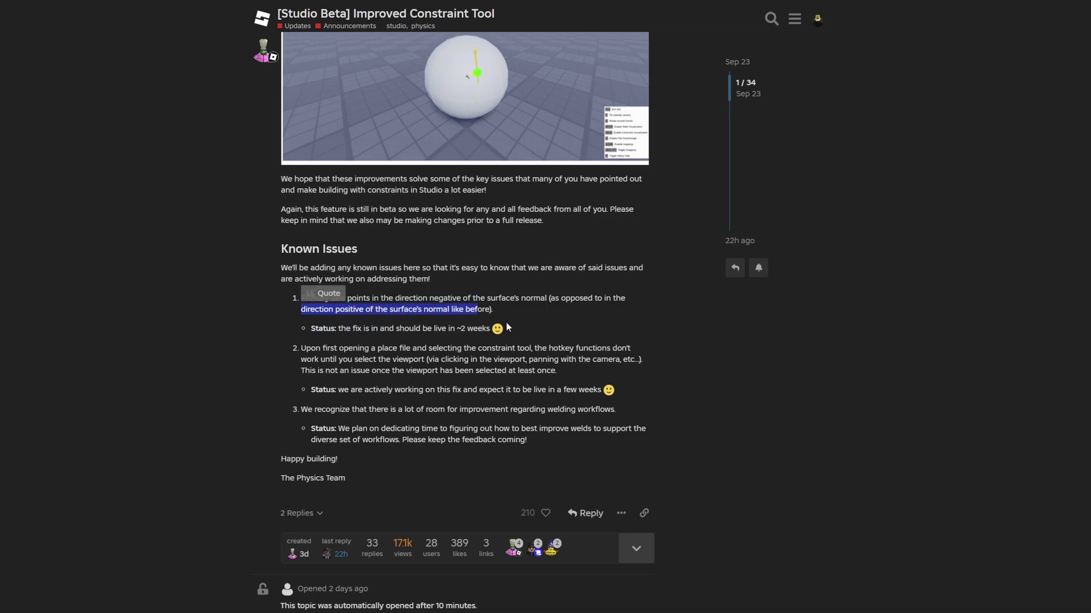
pyautogui.moveTo(389, 328); pyautogui.dragTo(489, 329)
pyautogui.click(497, 332)
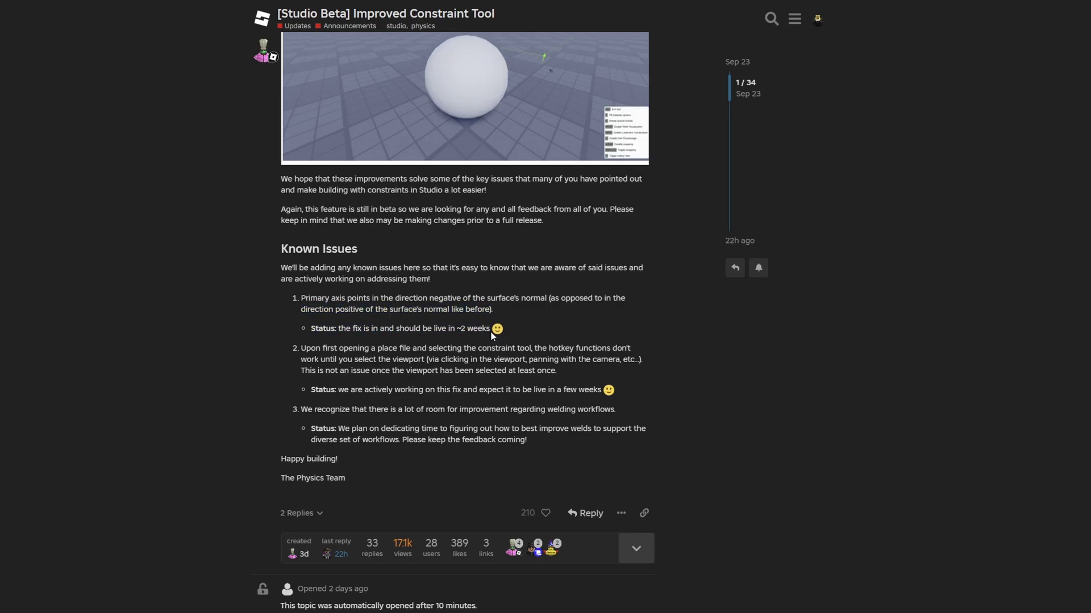
# Read the second known issue, about the hotkey functions when a place file is first opened
pyautogui.scroll(-1, 332, 305)
pyautogui.moveTo(301, 295); pyautogui.dragTo(461, 298)
pyautogui.moveTo(550, 296); pyautogui.dragTo(427, 310)
pyautogui.moveTo(443, 307); pyautogui.dragTo(605, 306)
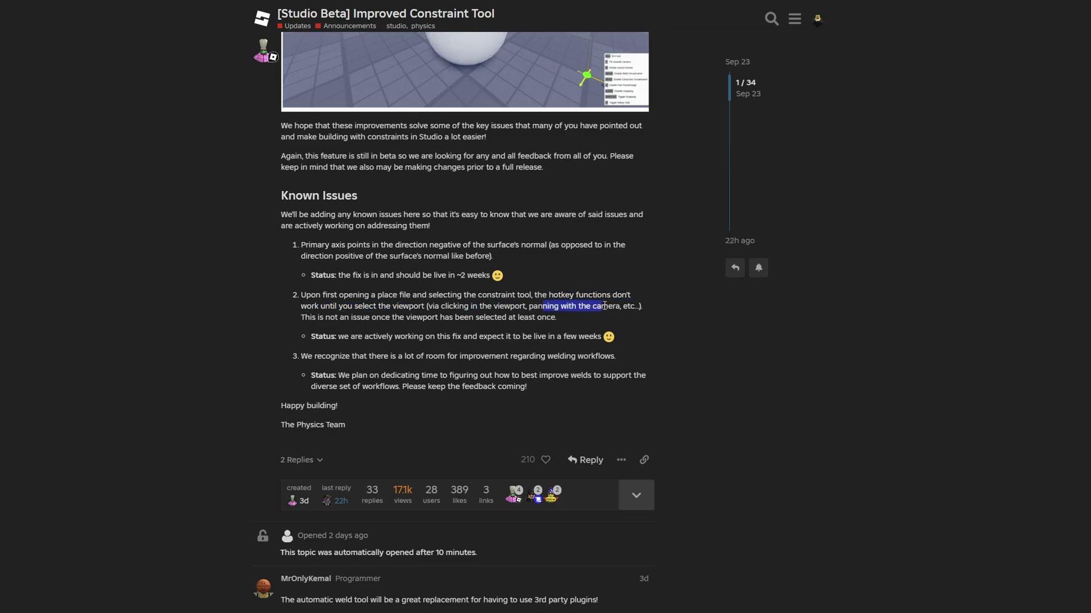
pyautogui.click(642, 308)
# Go through the second issue's note on selecting the viewport once, and check the status of its fix
pyautogui.moveTo(300, 319); pyautogui.dragTo(399, 319)
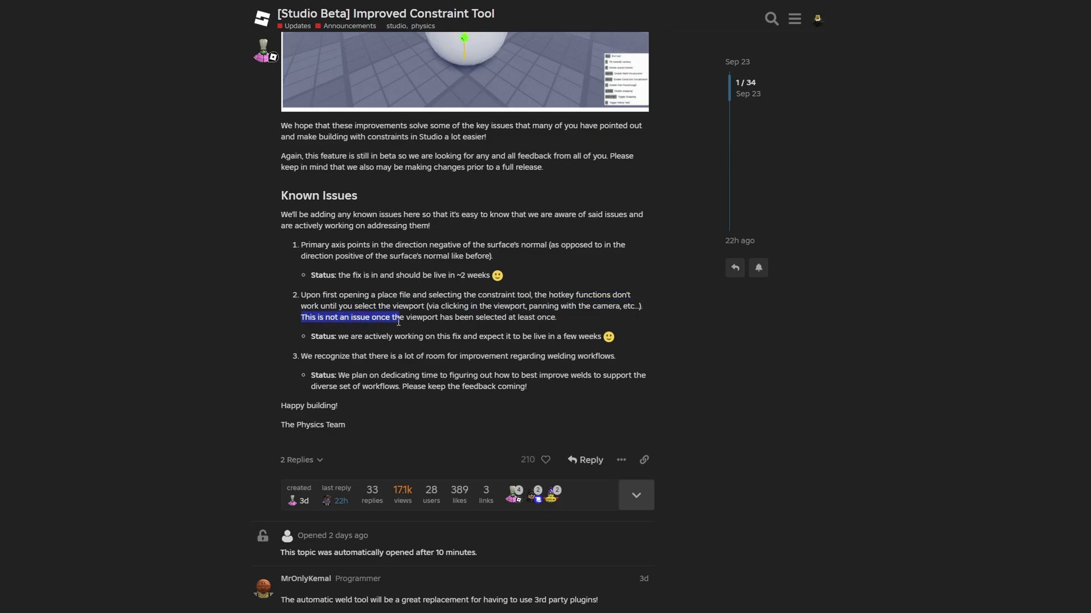
pyautogui.click(414, 325)
pyautogui.moveTo(470, 318); pyautogui.dragTo(505, 318)
pyautogui.click(531, 329)
pyautogui.click(558, 328)
pyautogui.moveTo(399, 318); pyautogui.dragTo(344, 296)
pyautogui.moveTo(384, 237)
pyautogui.mouseDown()
pyautogui.moveTo(391, 245)
pyautogui.moveTo(365, 236)
pyautogui.mouseUp()
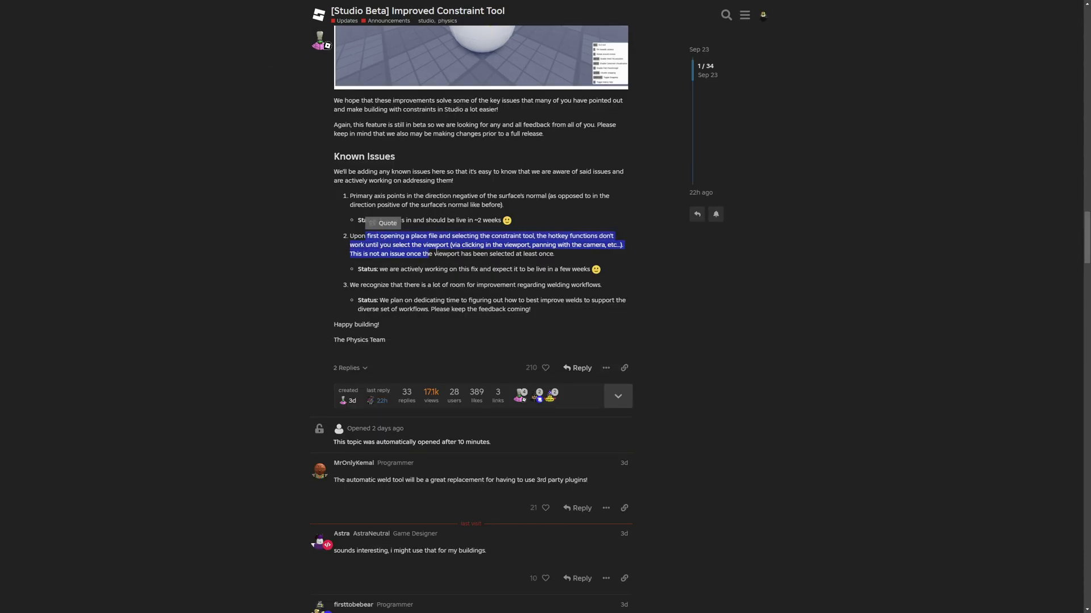
pyautogui.click(426, 253)
pyautogui.moveTo(454, 255); pyautogui.dragTo(419, 244)
pyautogui.click(486, 267)
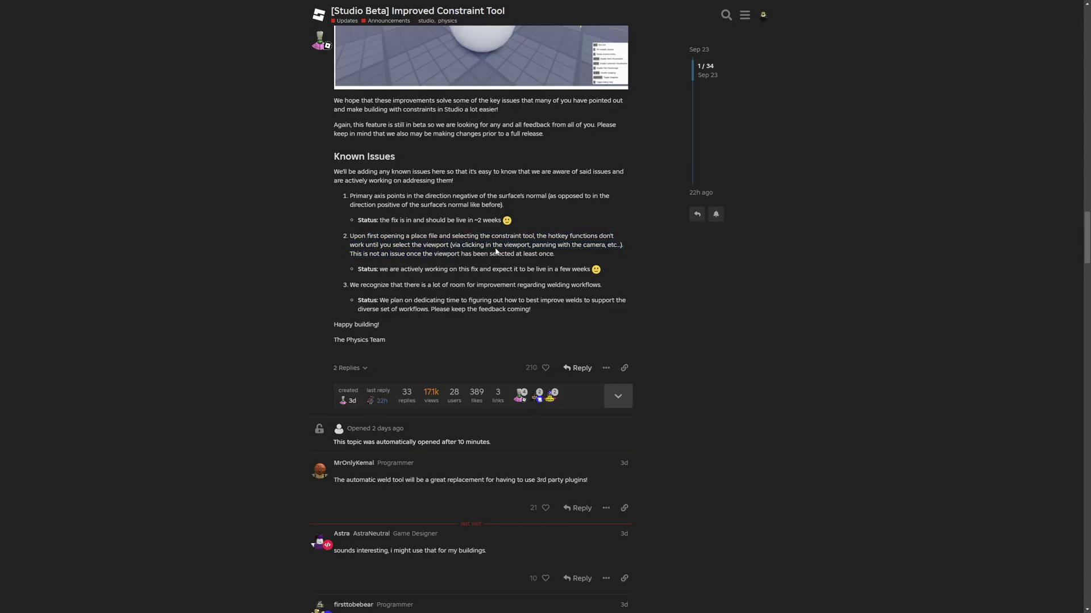
# Read the third known issue, about improving the welding workflows
pyautogui.scroll(-1, 334, 317)
pyautogui.moveTo(355, 285); pyautogui.dragTo(440, 286)
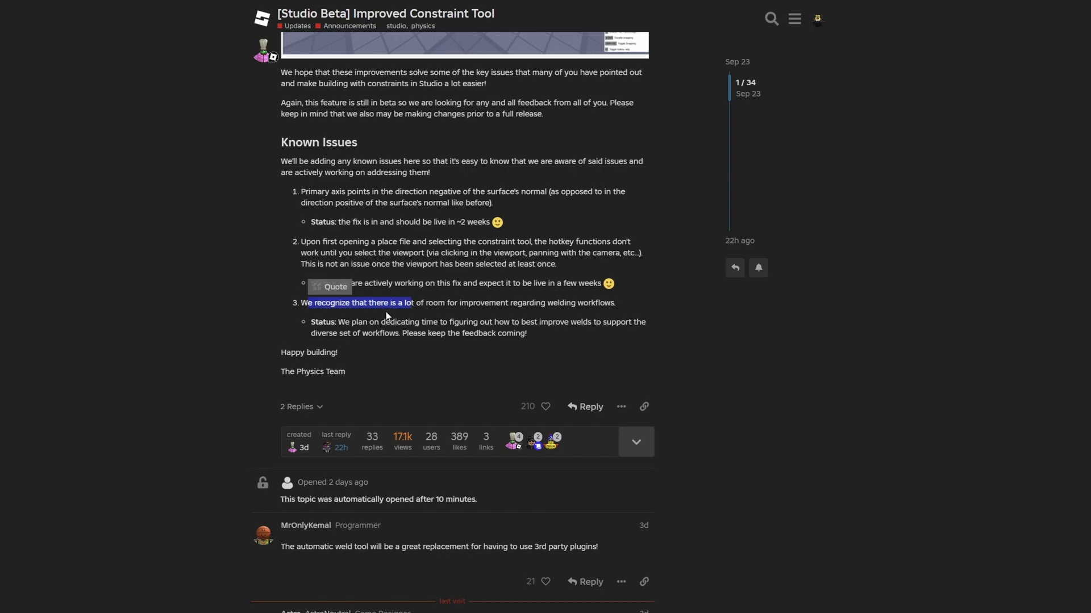
pyautogui.click(404, 296)
pyautogui.moveTo(305, 302); pyautogui.dragTo(651, 304)
pyautogui.click(637, 311)
# Reread the note about possible changes prior to the full release, and return to the start of the announcement
pyautogui.scroll(3, 612, 361)
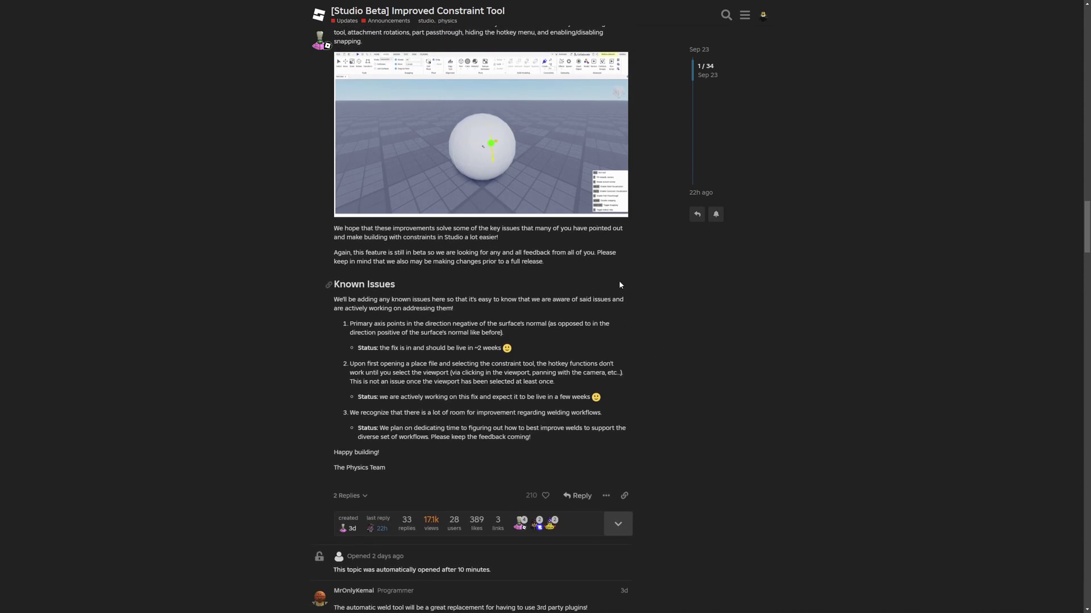
pyautogui.moveTo(334, 261); pyautogui.dragTo(548, 273)
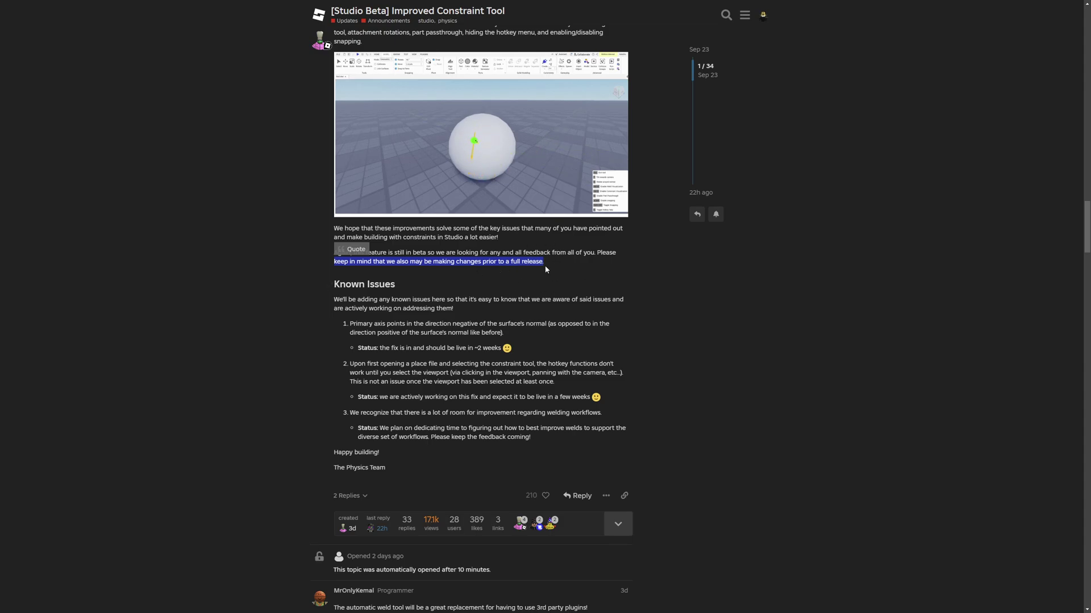
pyautogui.moveTo(544, 266)
pyautogui.mouseDown()
pyautogui.moveTo(445, 265)
pyautogui.moveTo(548, 266)
pyautogui.mouseUp()
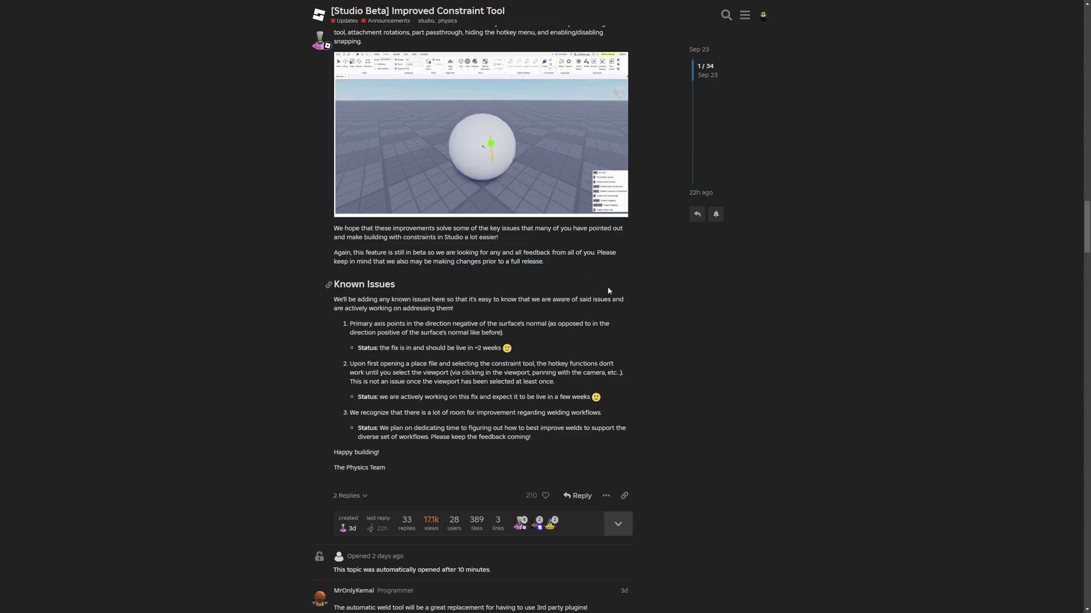
pyautogui.scroll(20, 667, 409)
pyautogui.scroll(15, 675, 395)
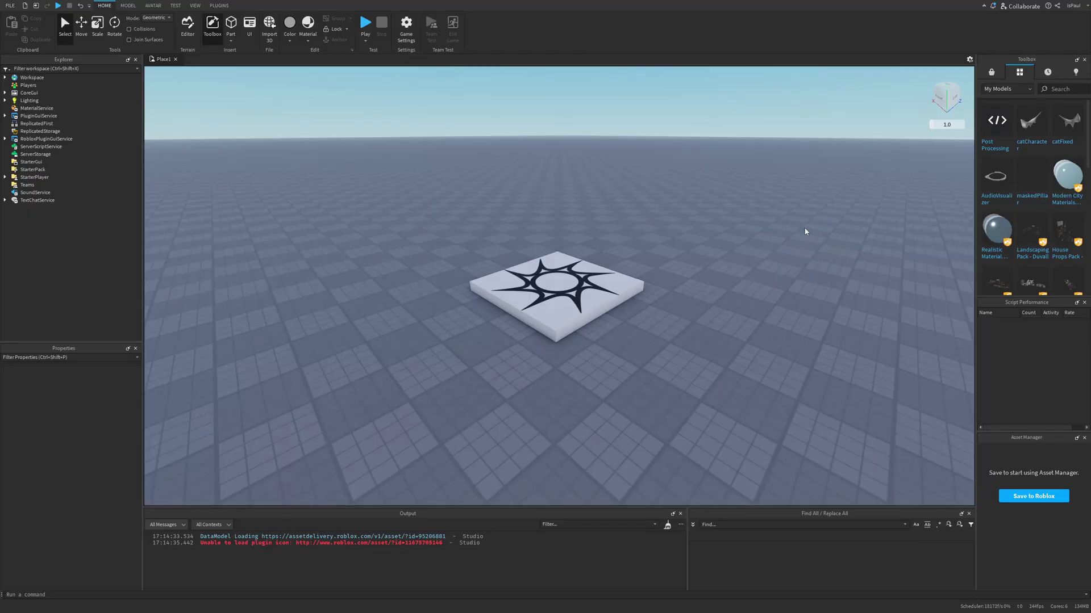
# In Roblox Studio, save the beta features with Improved Constraint Tool enabled and restart Studio
pyautogui.click(9, 5)
pyautogui.click(19, 150)
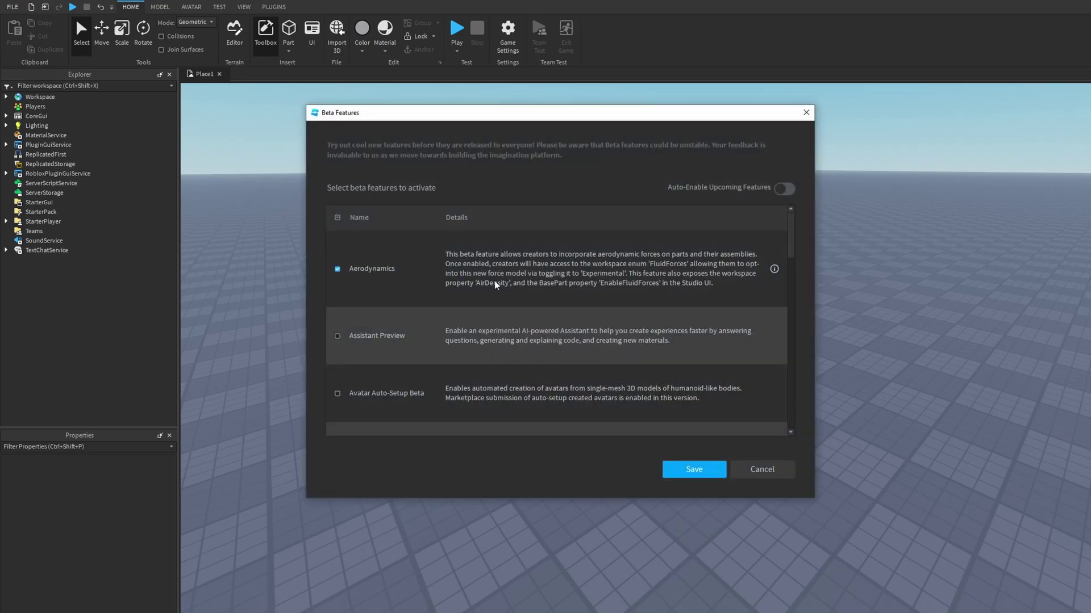
pyautogui.moveTo(791, 233); pyautogui.dragTo(798, 298)
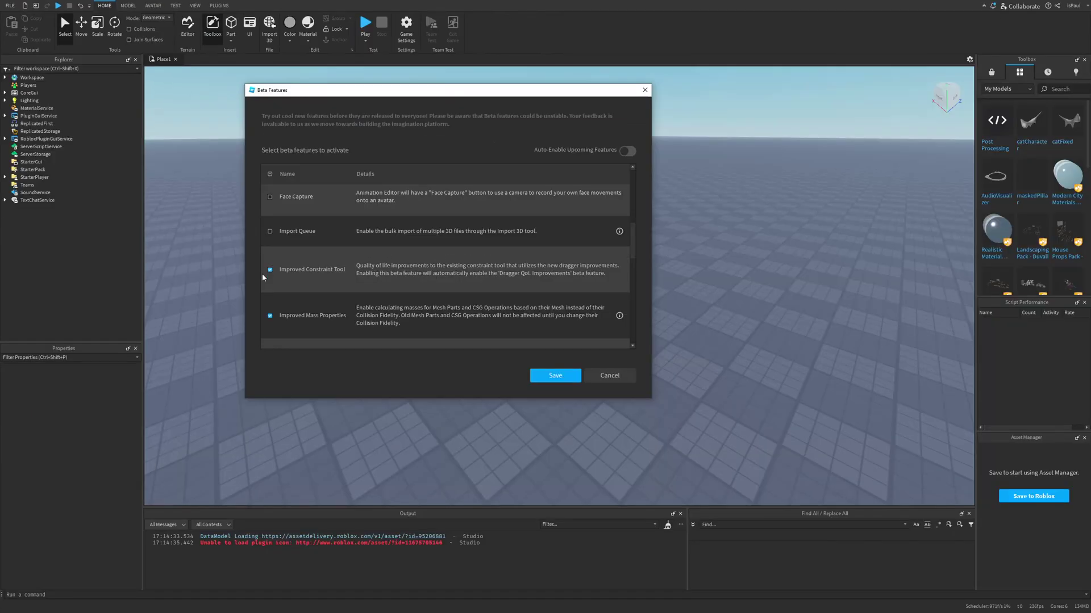
pyautogui.click(555, 375)
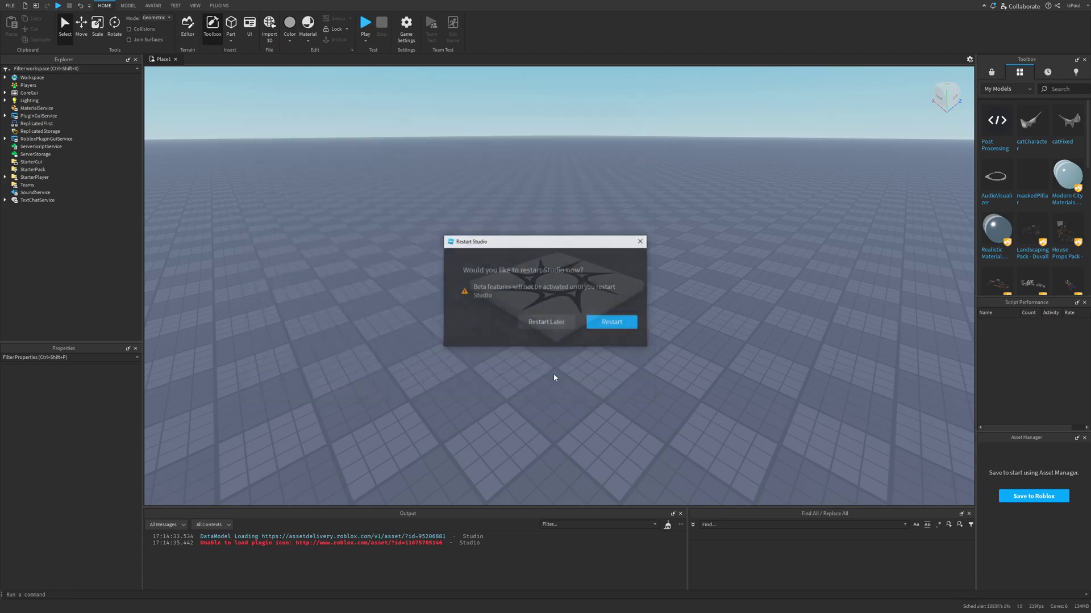
pyautogui.click(612, 323)
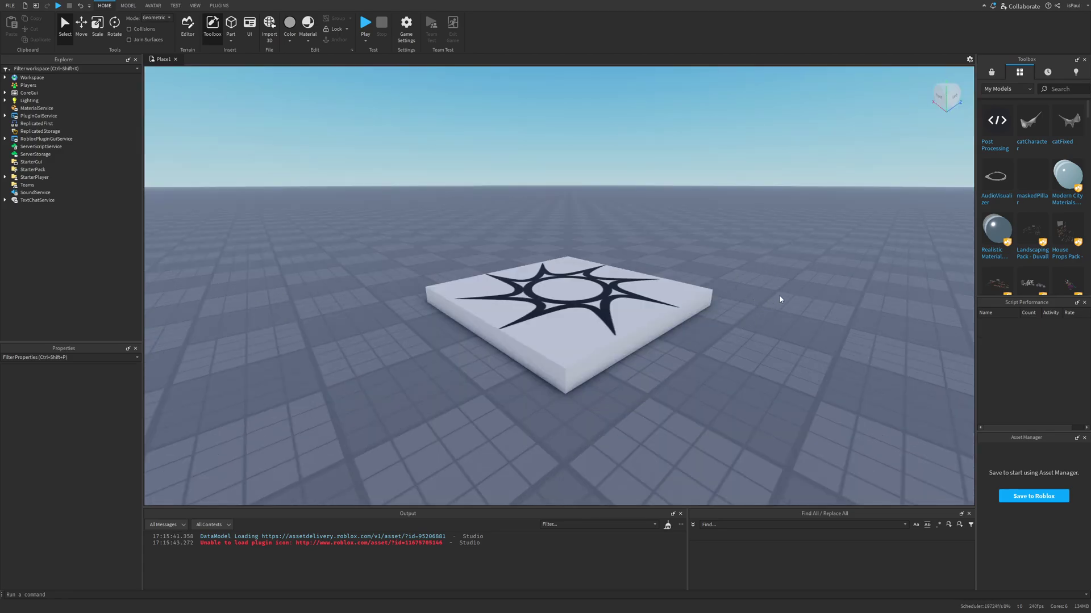
# Insert two block parts on the baseplate beside the spawn location
pyautogui.moveTo(757, 304); pyautogui.dragTo(690, 341, button='right')
pyautogui.rightClick(675, 272)
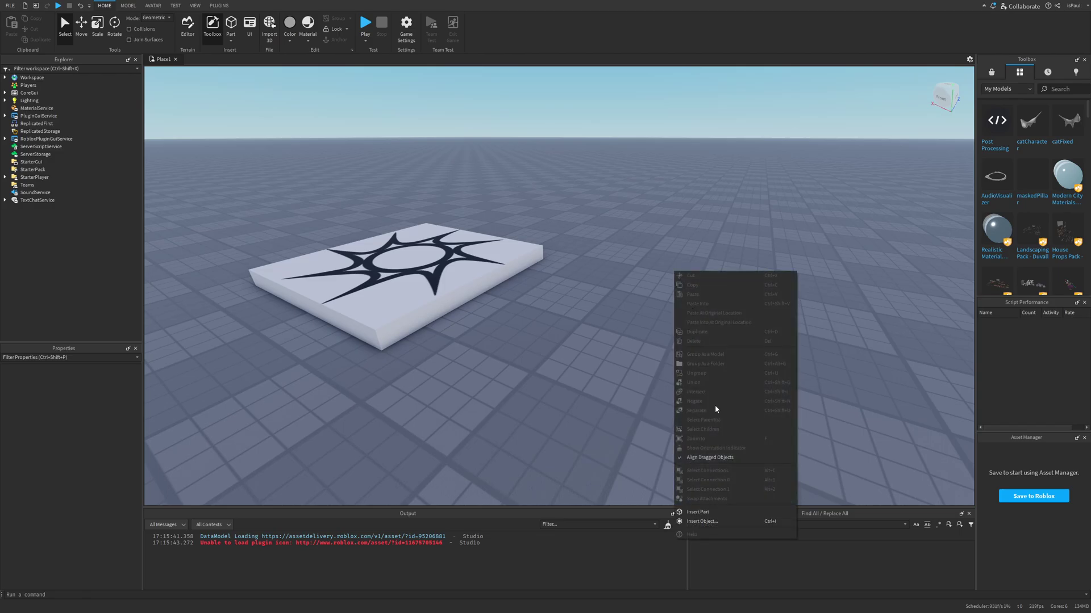
pyautogui.click(699, 512)
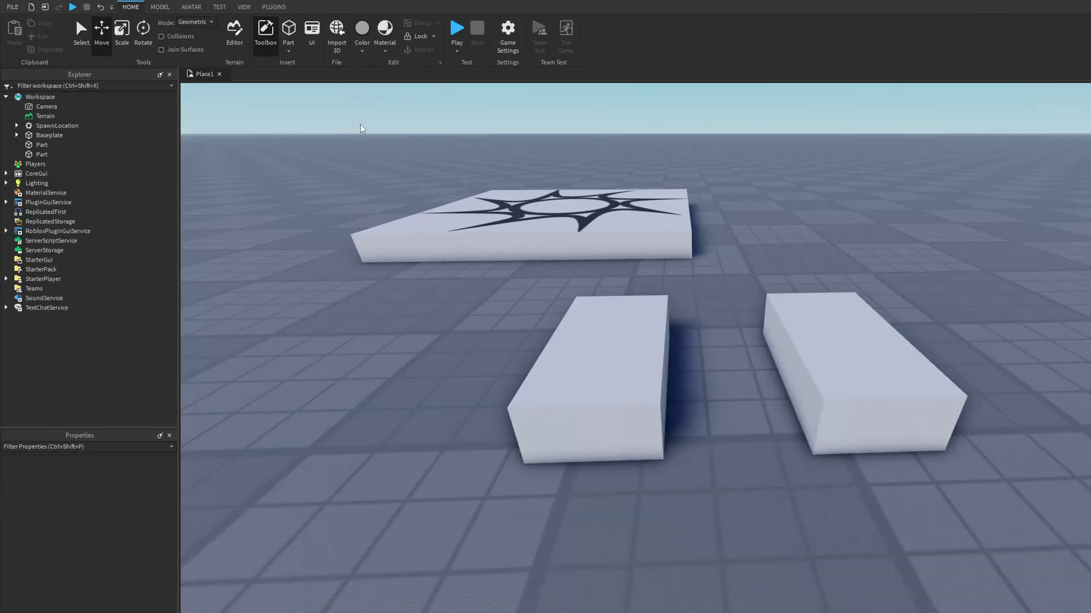
# Start creating a Rigid Constraint for the two inserted parts
pyautogui.click(168, 9)
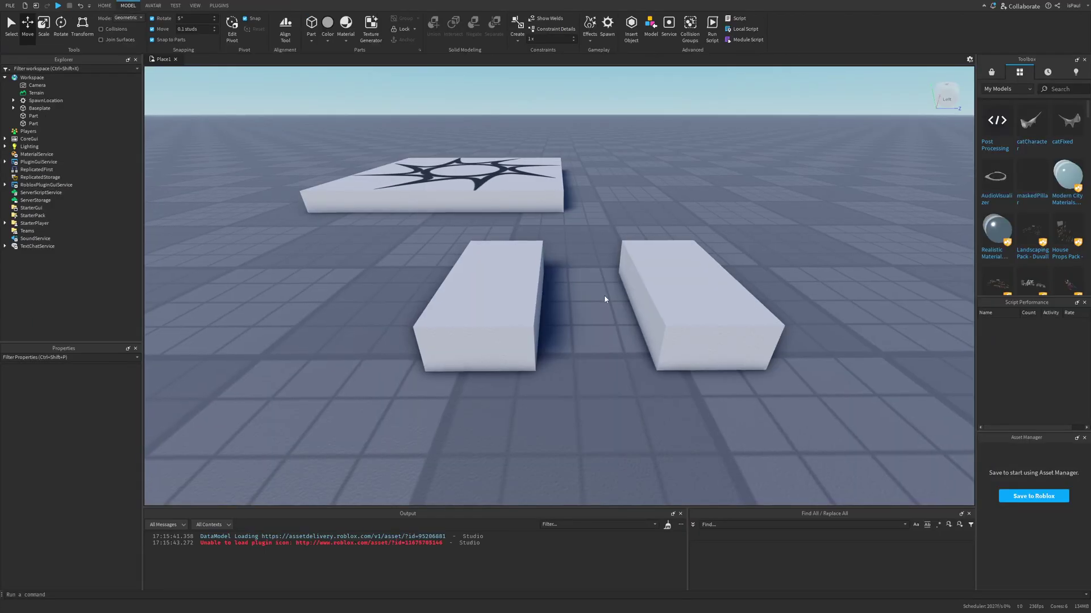
pyautogui.click(624, 340)
pyautogui.click(517, 42)
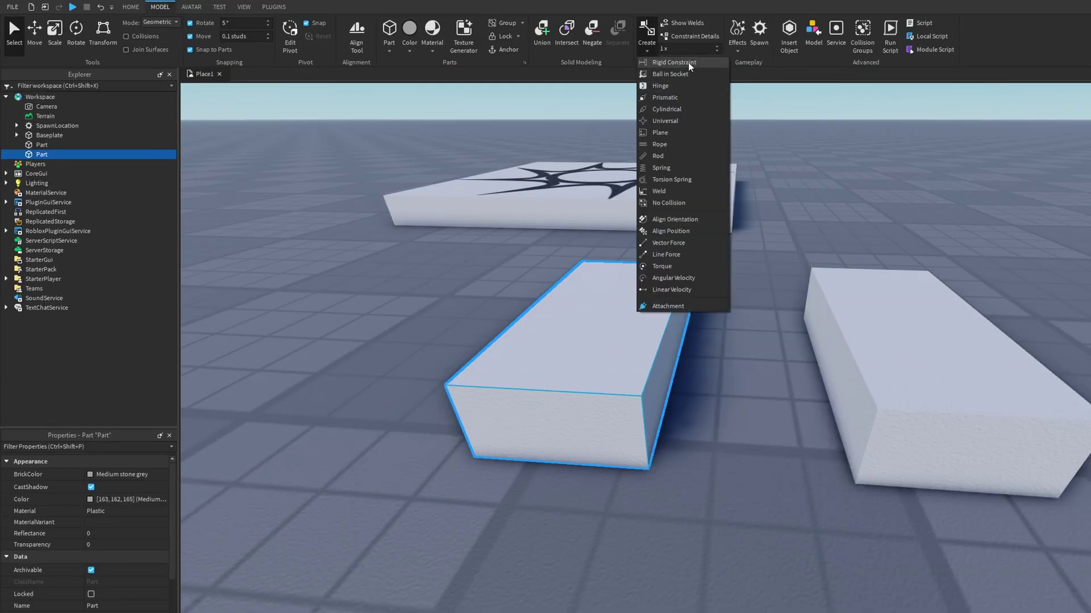
pyautogui.click(690, 63)
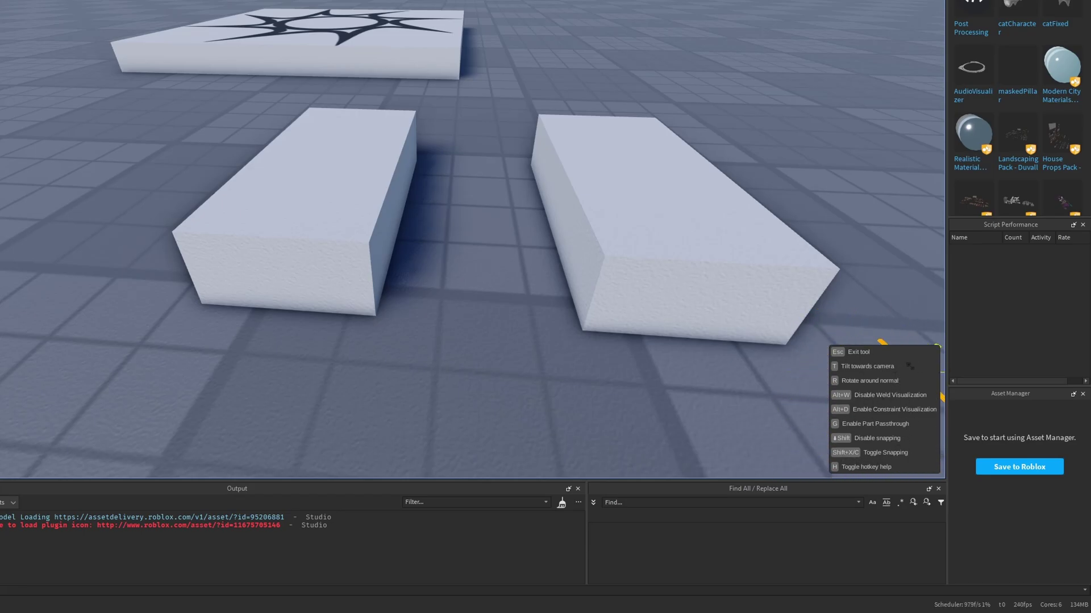
# Preview the first attachment on the left-hand block, trying the tilt towards camera and the temporary disabling of snapping
pyautogui.moveTo(878, 364); pyautogui.dragTo(881, 354, button='right')
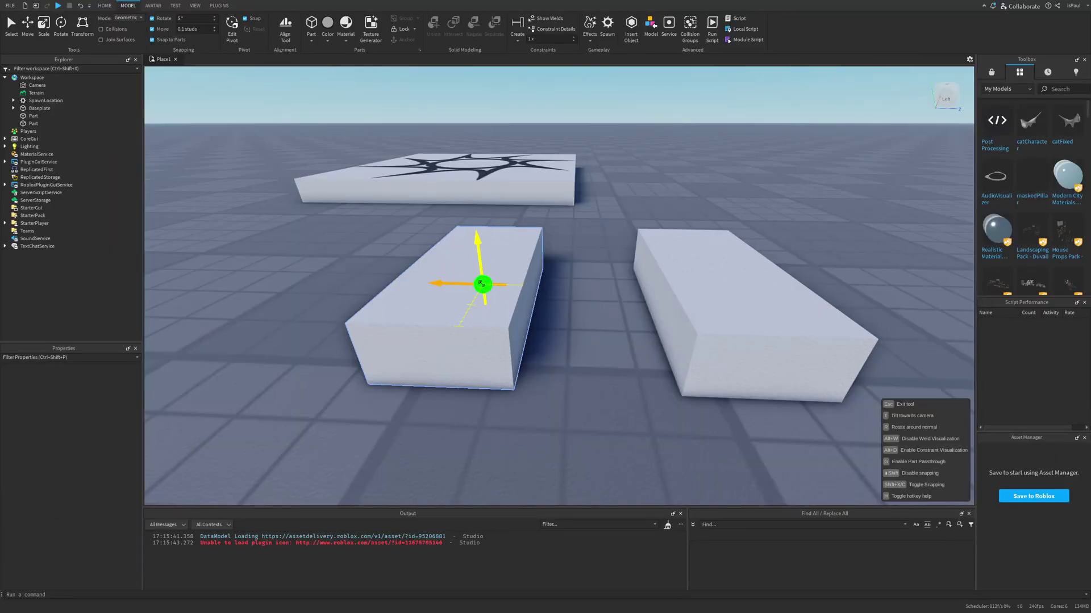
pyautogui.press('t')
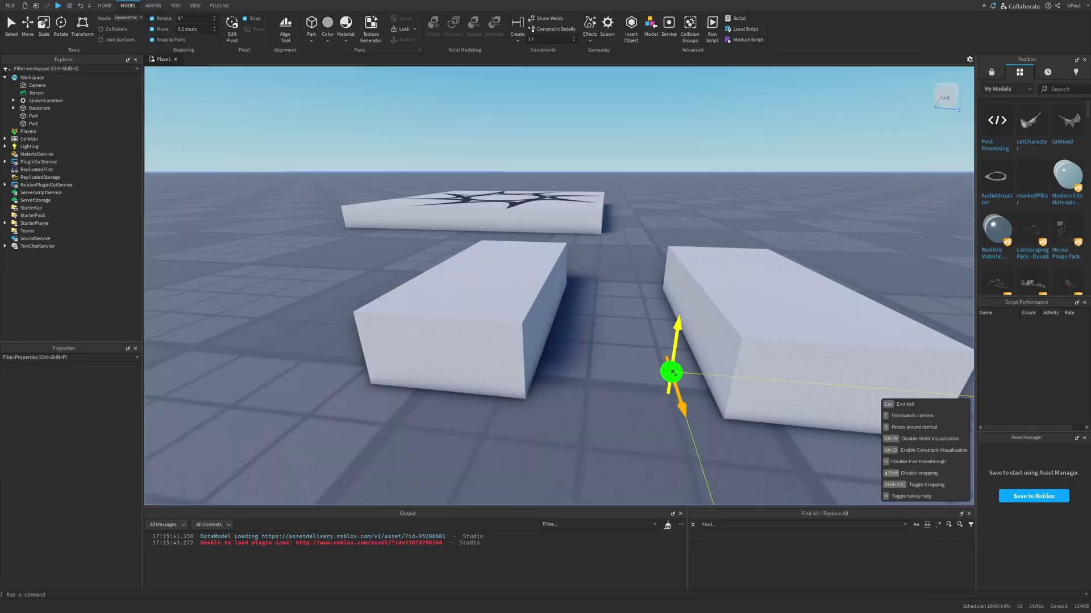
pyautogui.moveTo(873, 459); pyautogui.dragTo(538, 332)
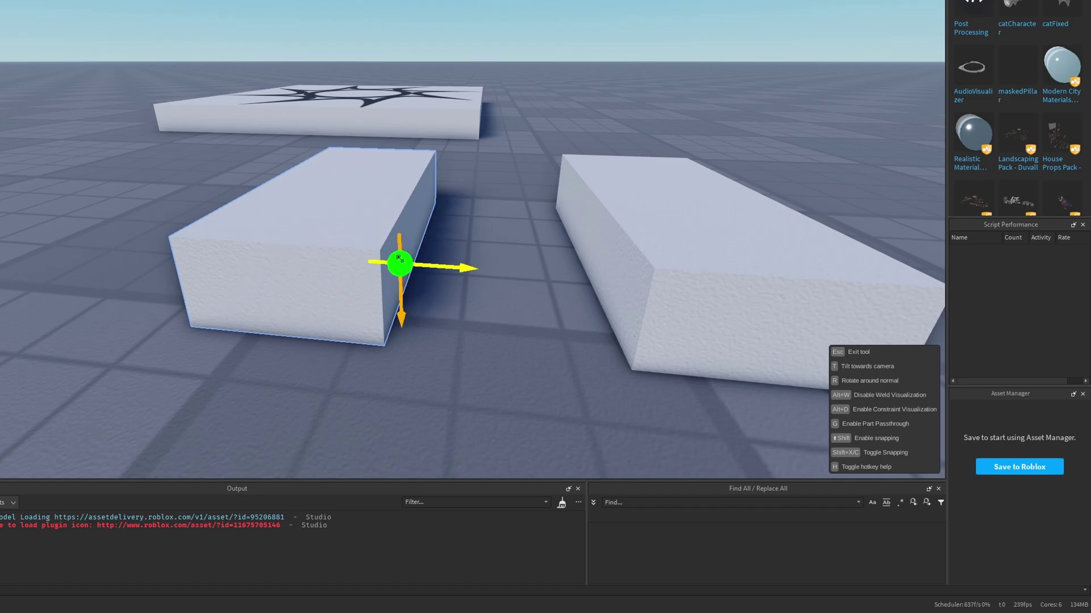
pyautogui.moveTo(399, 258); pyautogui.dragTo(327, 229)
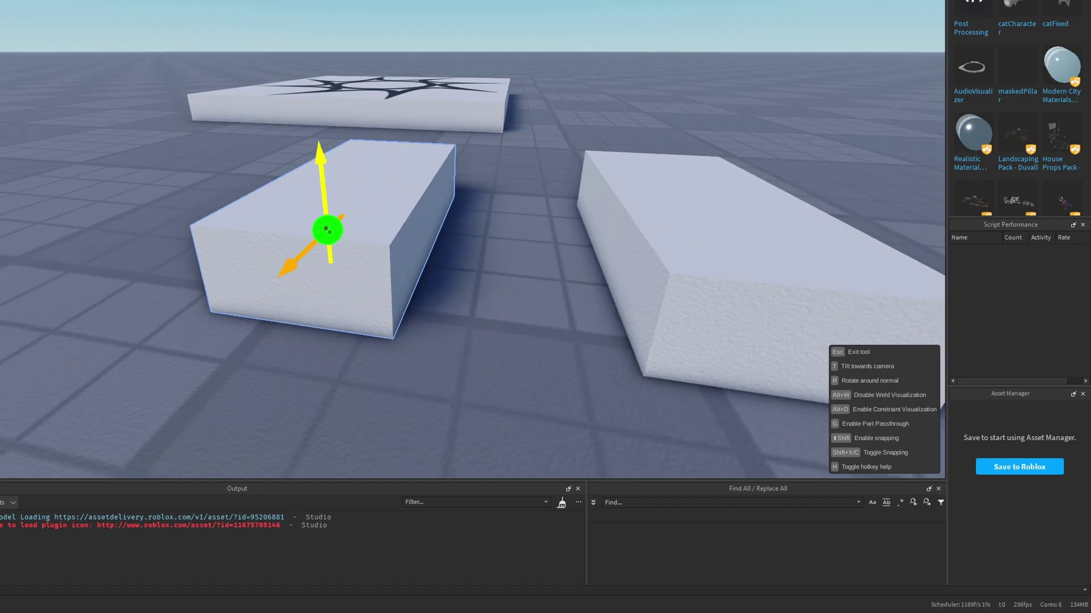
pyautogui.press('shift')
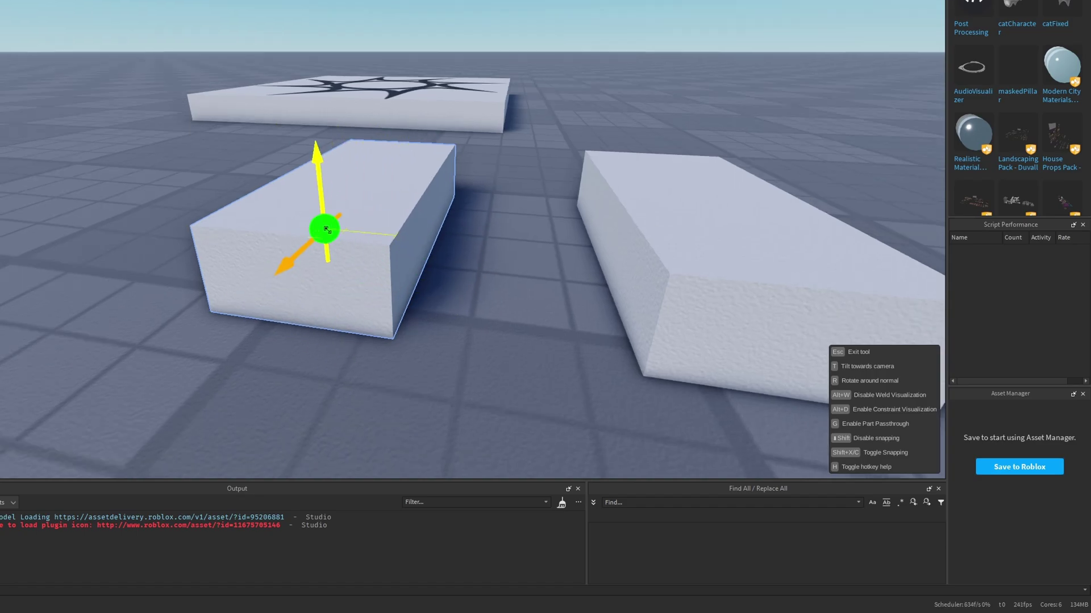
pyautogui.moveTo(327, 230); pyautogui.dragTo(813, 440)
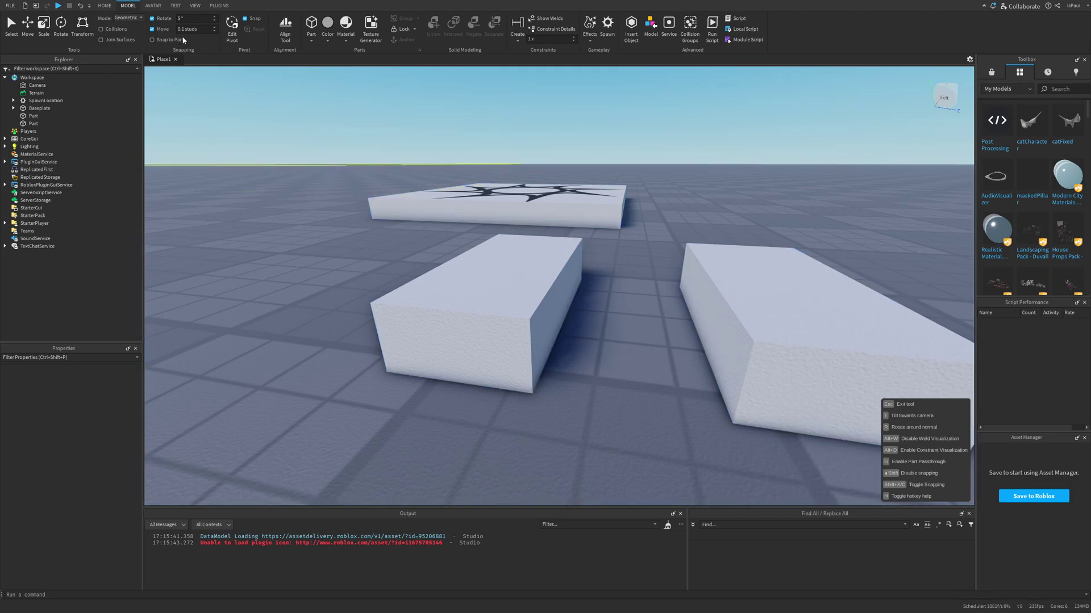
# Place the first attachment on the left-hand block's top face, and toggle the hotkey help off and on
pyautogui.click(511, 299)
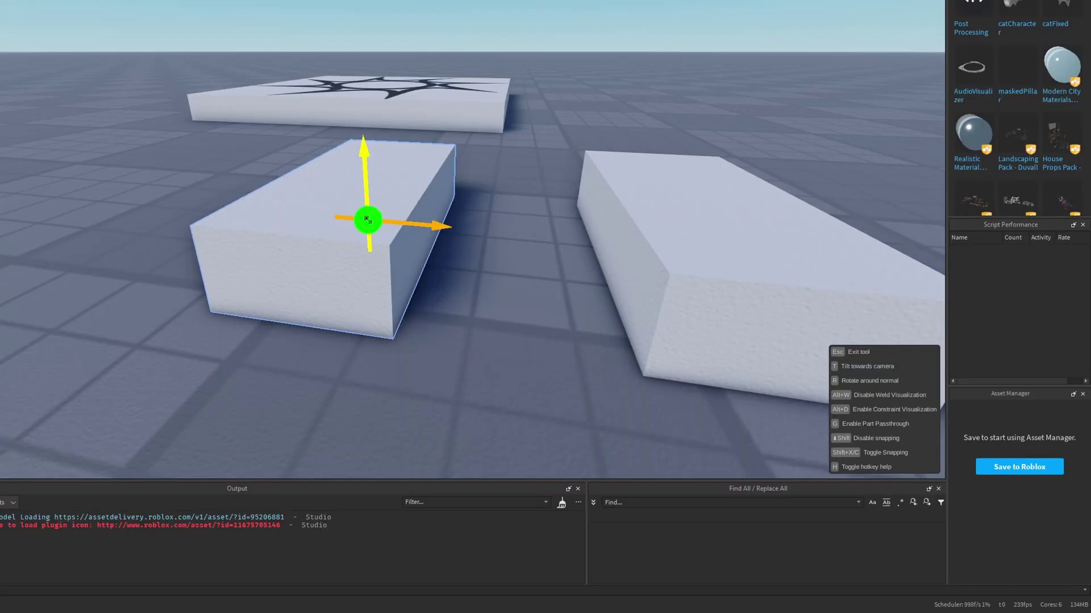
pyautogui.press('h')
pyautogui.press('h')
pyautogui.press('h')
pyautogui.press('h')
pyautogui.press('h')
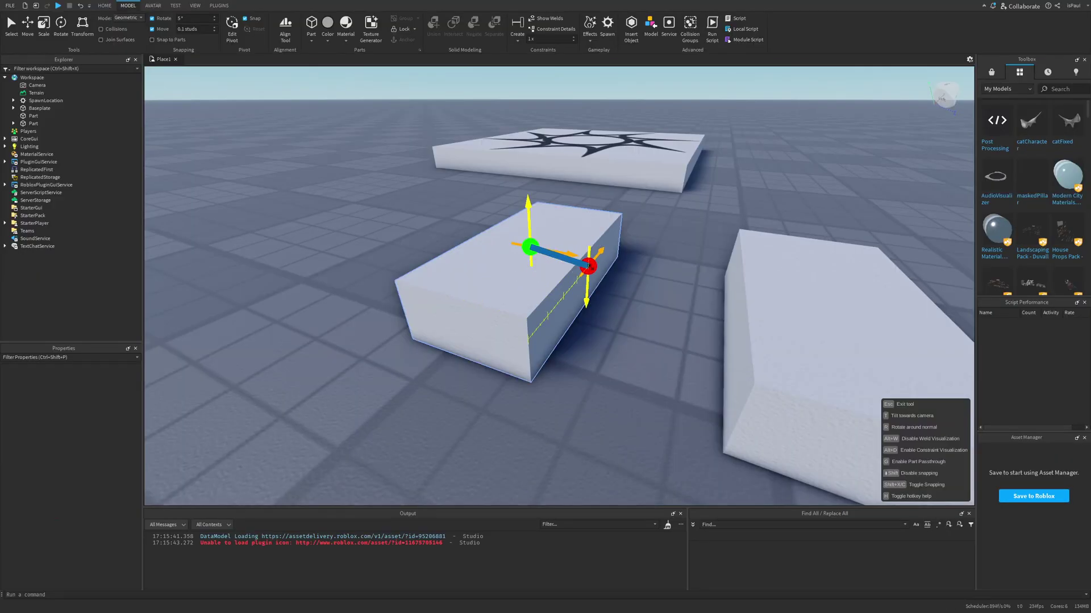
# Preview the second attachment on the faces of the left-hand block and on the baseplate beside it
pyautogui.moveTo(636, 307); pyautogui.dragTo(628, 309, button='right')
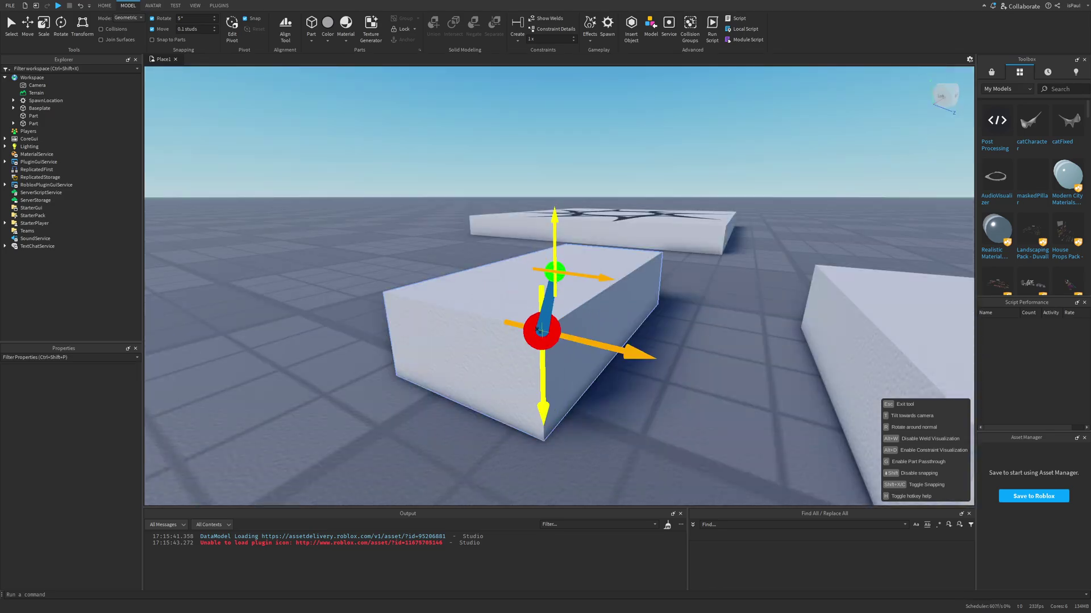
pyautogui.moveTo(612, 336); pyautogui.dragTo(614, 336, button='right')
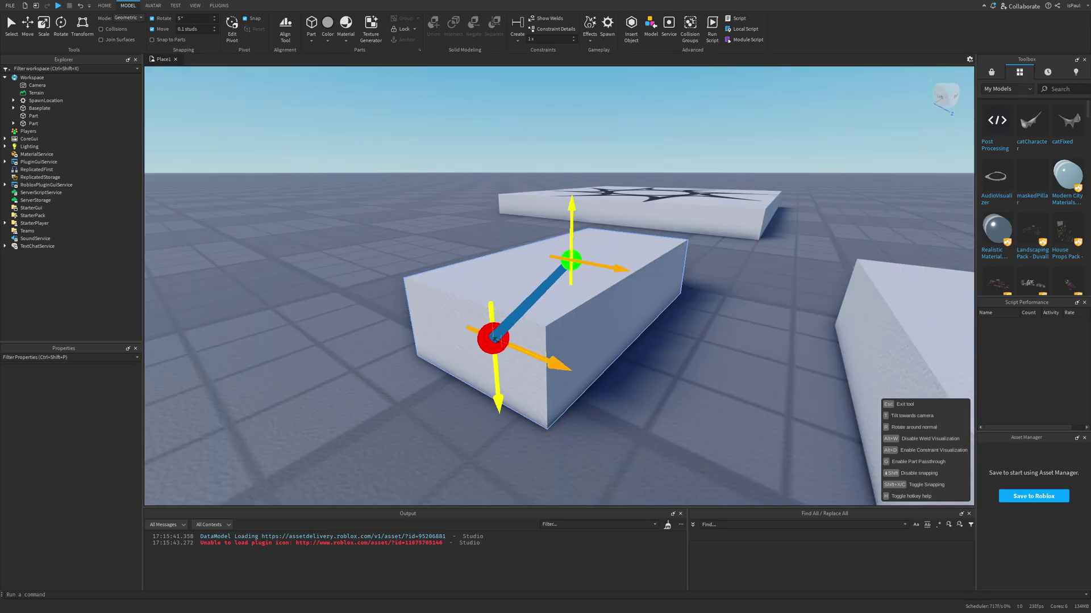
pyautogui.moveTo(541, 340); pyautogui.dragTo(540, 313, button='right')
pyautogui.hotkey('shift', 's')
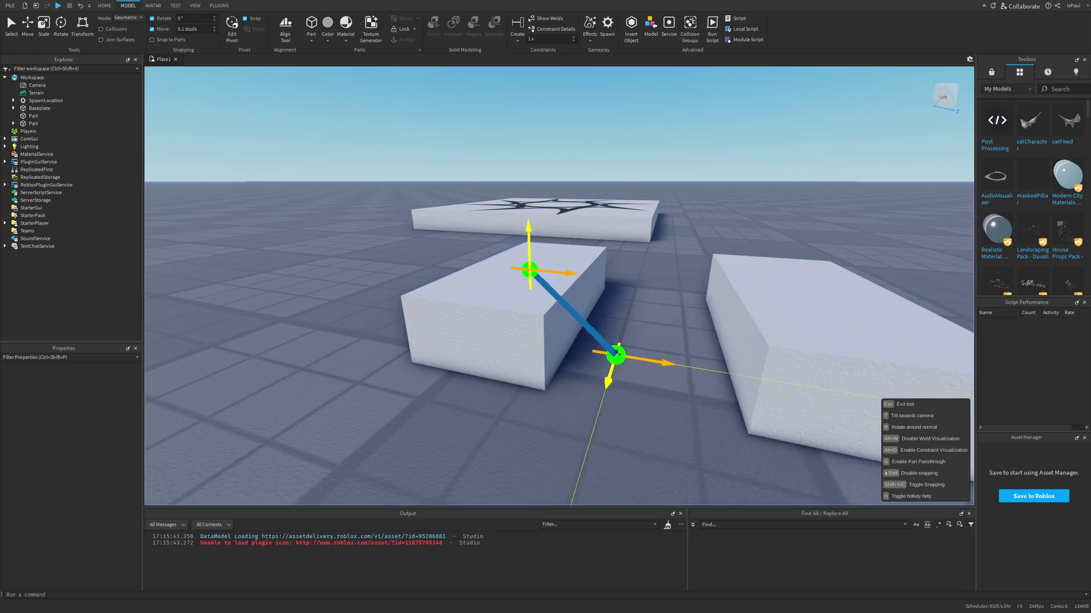
pyautogui.press('w')
pyautogui.moveTo(610, 370); pyautogui.dragTo(610, 305, button='right')
pyautogui.press('shift')
# Toggle part passthrough on and off, and preview the second attachment on the right-hand block's inner side
pyautogui.moveTo(681, 333); pyautogui.dragTo(665, 325, button='right')
pyautogui.press('g')
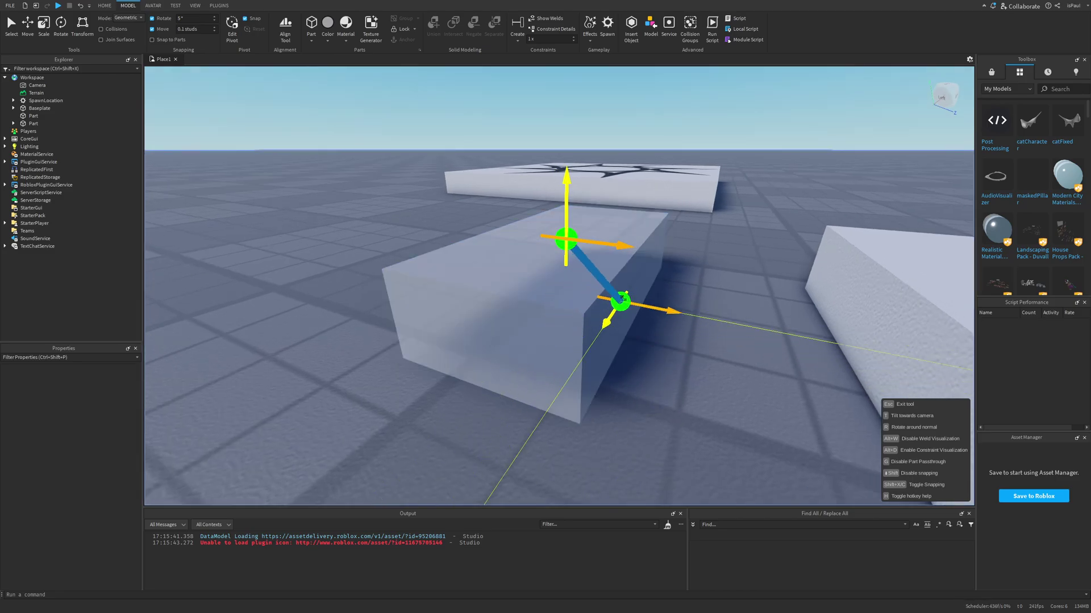
pyautogui.press('g')
pyautogui.moveTo(574, 305); pyautogui.dragTo(630, 318, button='right')
pyautogui.hotkey('shift', 'w')
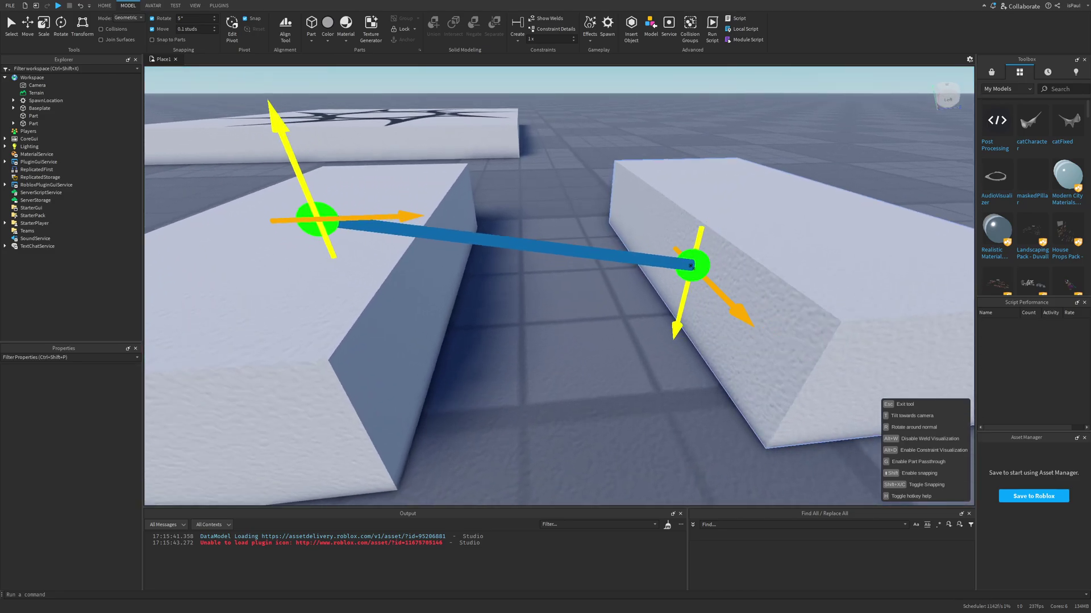
# Enable constraint visualization and place the second attachment on the right-hand block's top face
pyautogui.scroll(-2, 688, 266)
pyautogui.moveTo(657, 282); pyautogui.dragTo(630, 330, button='right')
pyautogui.press('shift')
pyautogui.hotkey('alt', 'd')
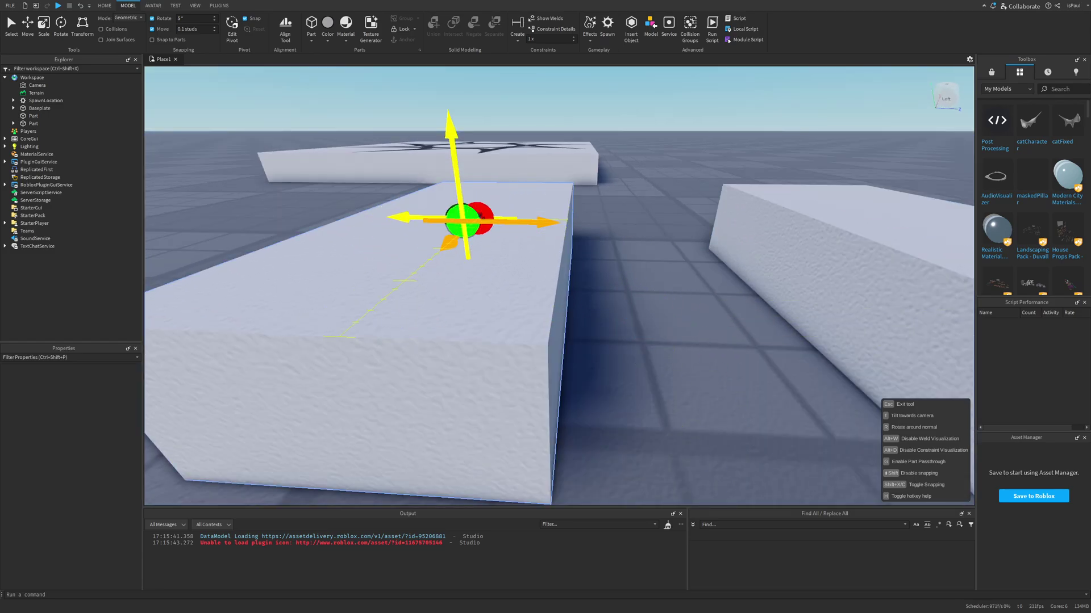
pyautogui.moveTo(591, 267)
pyautogui.mouseDown(button='right')
pyautogui.moveTo(634, 283)
pyautogui.moveTo(586, 251)
pyautogui.mouseUp(button='right')
pyautogui.scroll(-1, 585, 252)
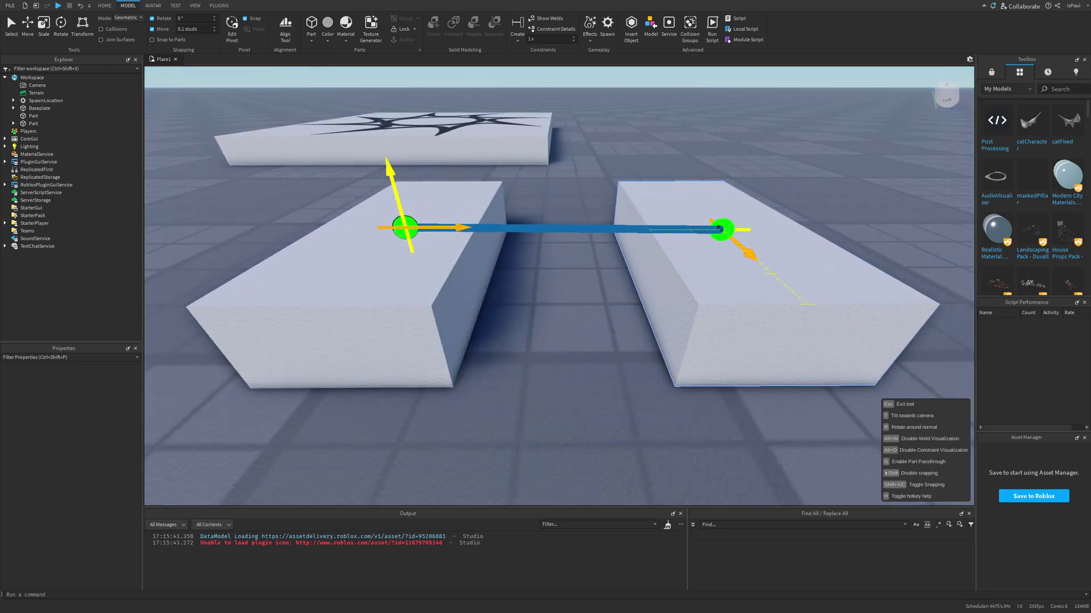
pyautogui.click(720, 230)
# Toggle constraint visualization while examining the overlapping blocks up close
pyautogui.moveTo(726, 309); pyautogui.dragTo(665, 311, button='right')
pyautogui.hotkey('alt', 'd')
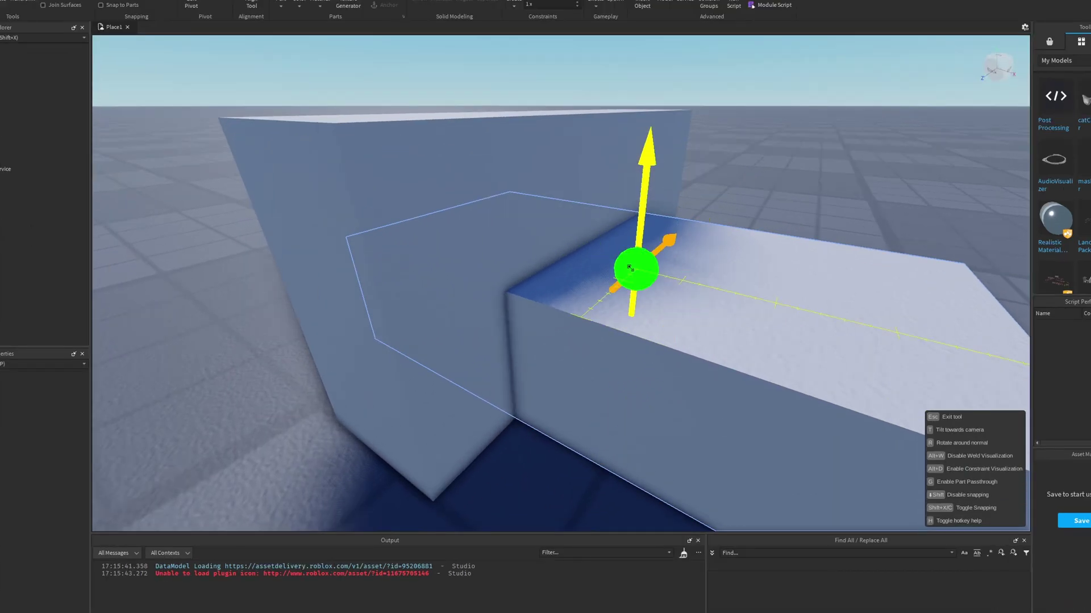
pyautogui.hotkey('alt', 'd')
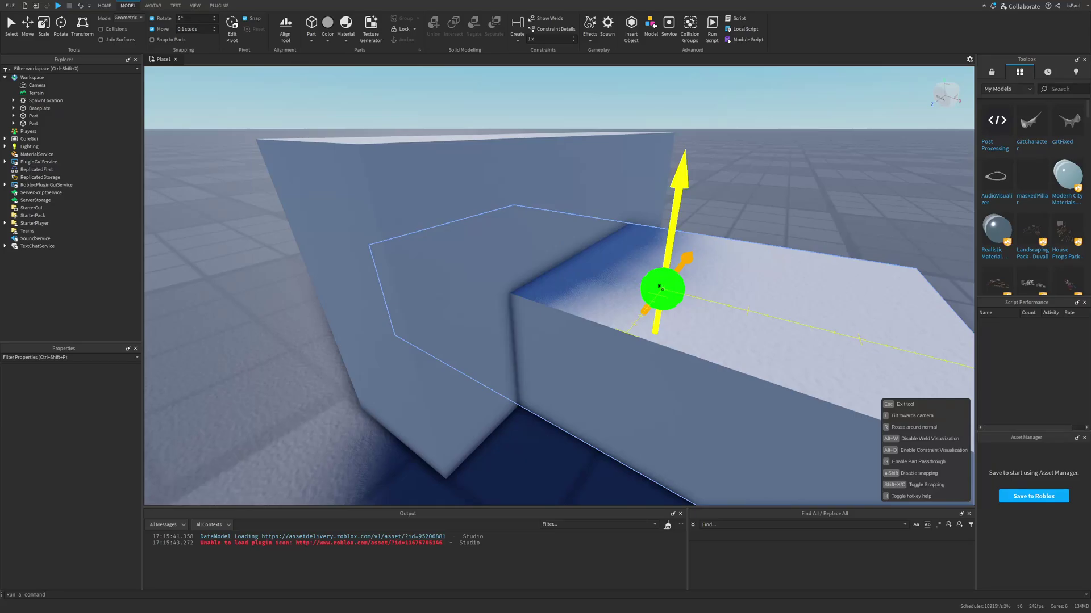
# Enable constraint visualization and preview a constraint between attachments on the two overlapping blocks
pyautogui.hotkey('alt', 'd')
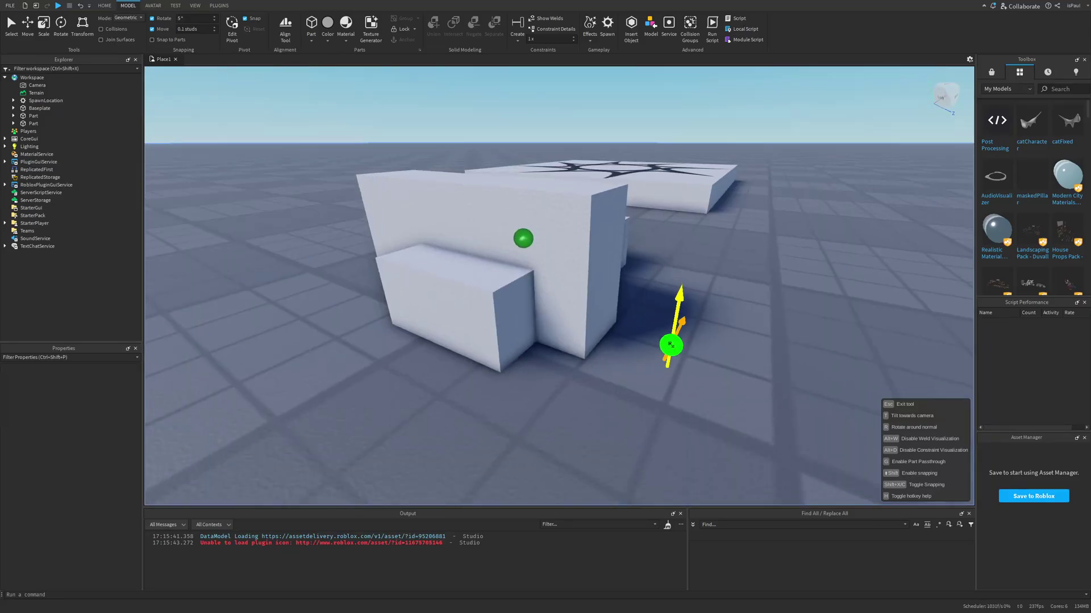
pyautogui.scroll(2, 669, 344)
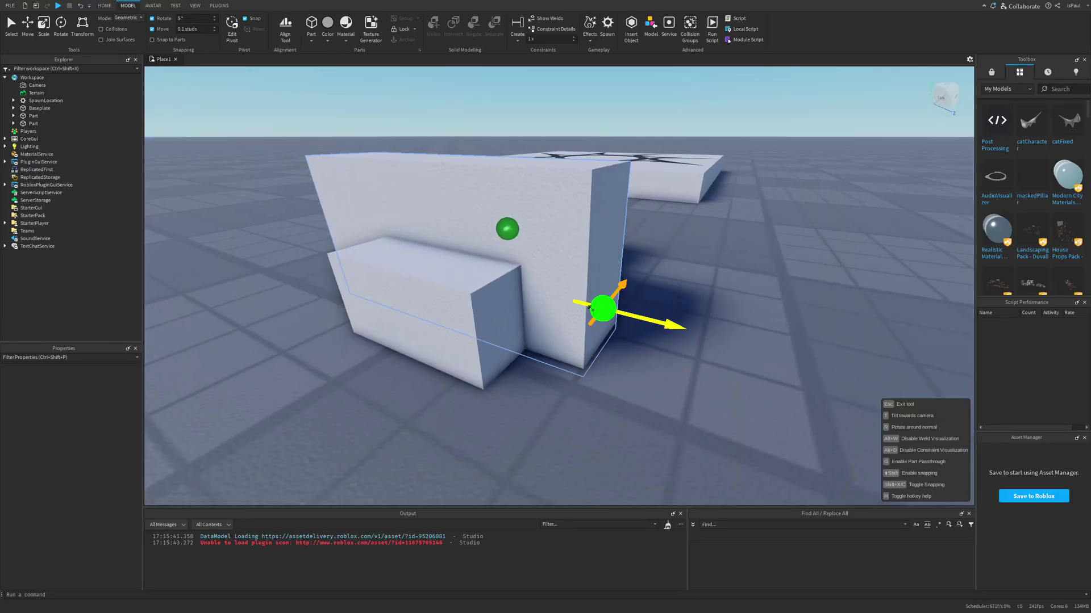
pyautogui.scroll(-1, 605, 310)
pyautogui.scroll(3, 634, 344)
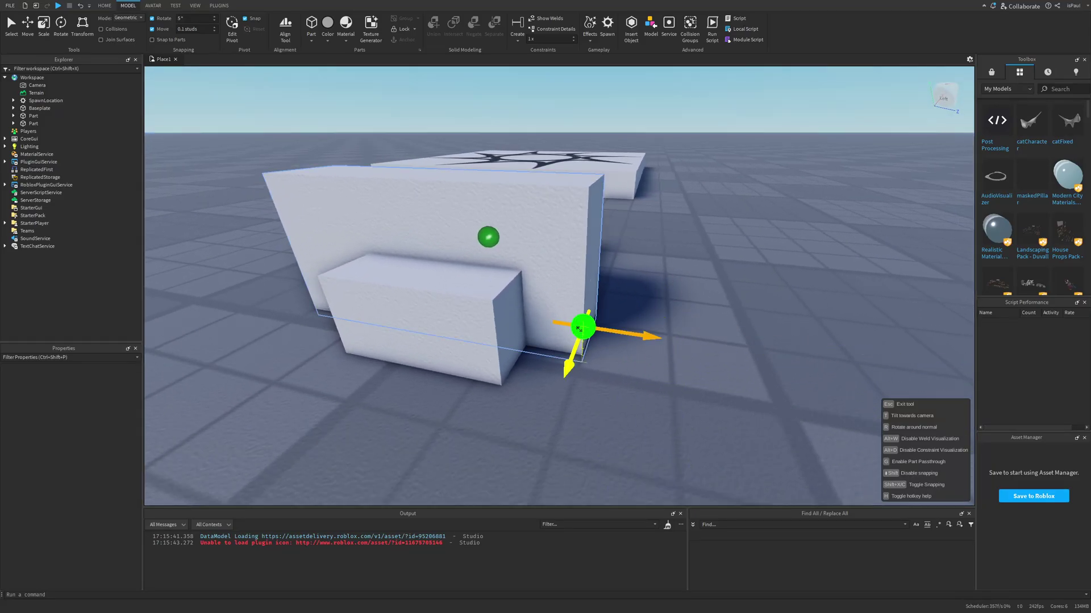
pyautogui.click(636, 349)
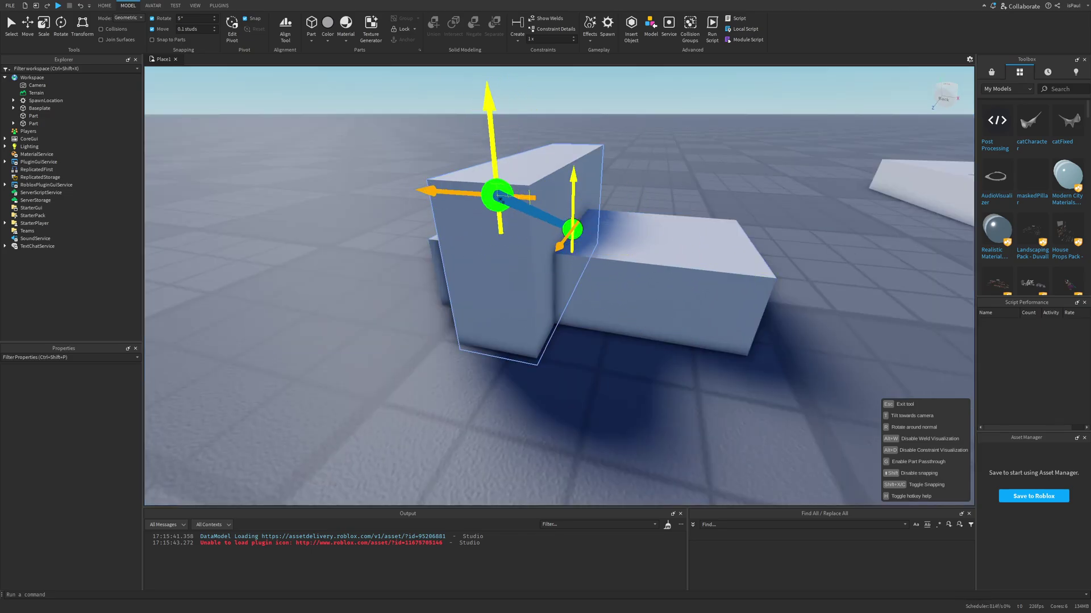
pyautogui.moveTo(528, 206); pyautogui.dragTo(629, 305, button='right')
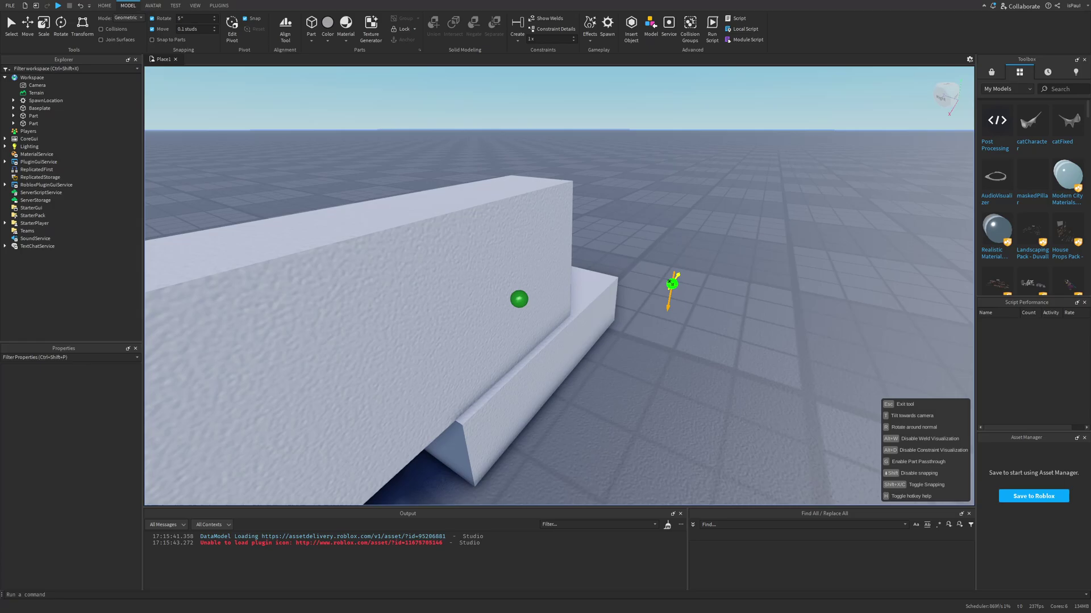
# Leave the constraint tool and select both overlapping blocks together
pyautogui.moveTo(746, 334); pyautogui.dragTo(745, 331, button='right')
pyautogui.press('s')
pyautogui.moveTo(627, 301); pyautogui.dragTo(625, 300, button='right')
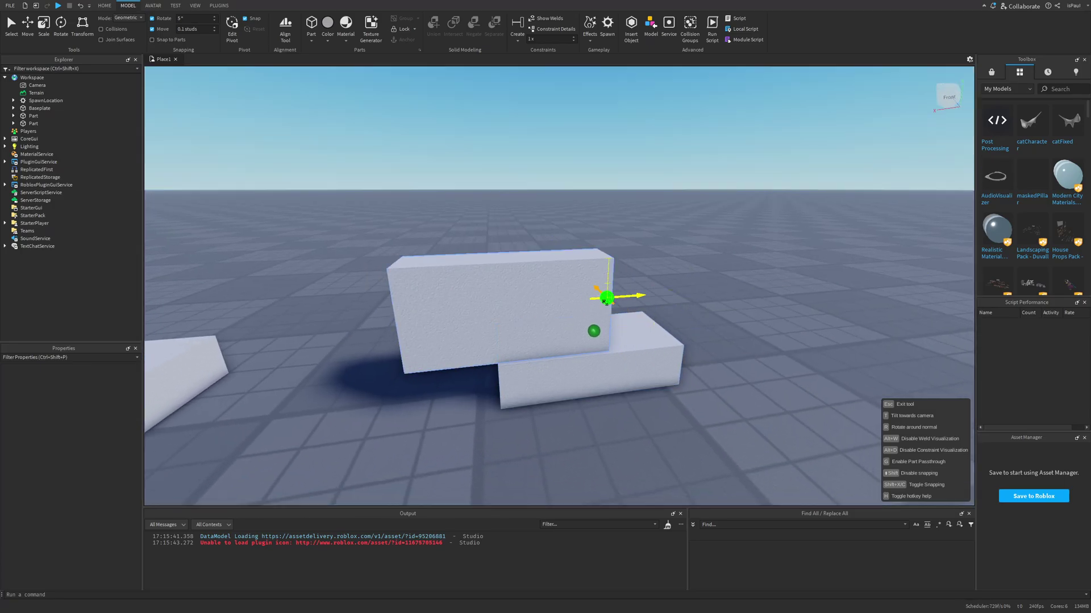
pyautogui.press('Escape')
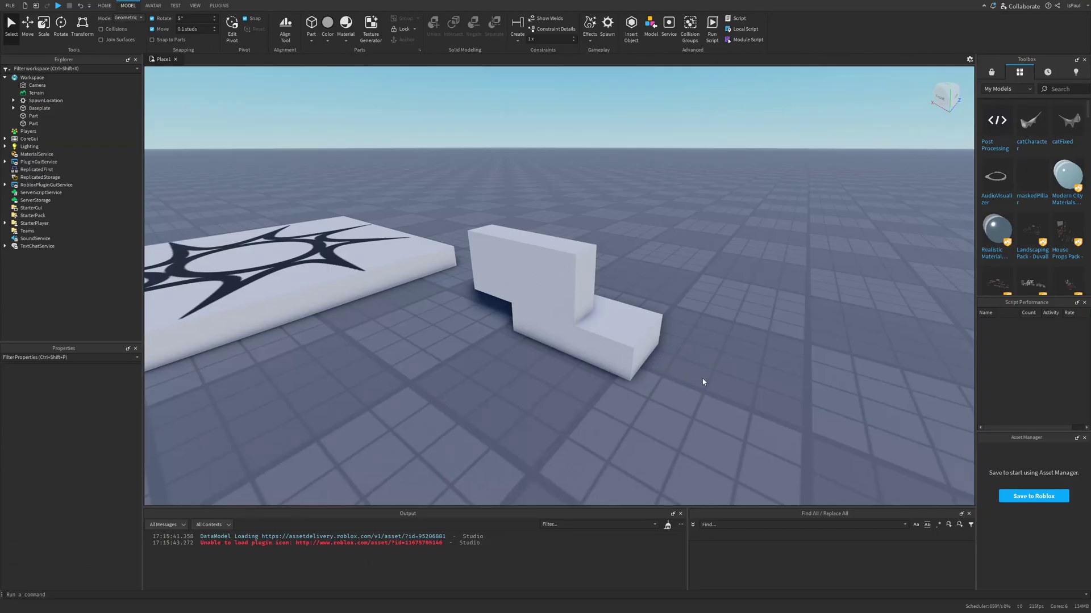
pyautogui.moveTo(702, 382); pyautogui.dragTo(717, 380, button='right')
pyautogui.moveTo(735, 409); pyautogui.dragTo(489, 279)
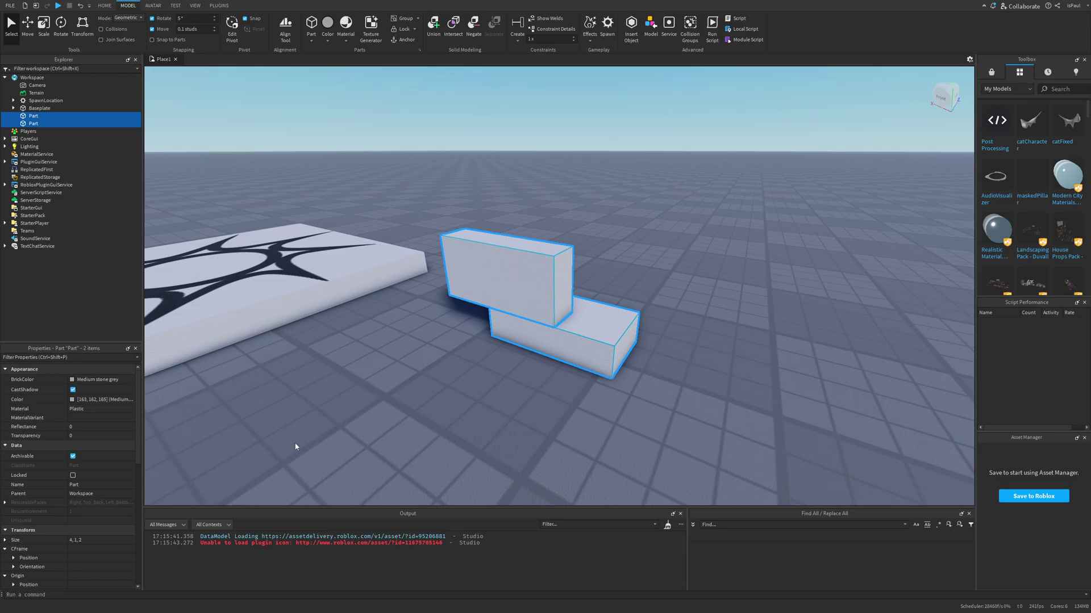
# Create a weld from the flat block's top face to the upright block's facing side, and exit the weld tool
pyautogui.click(517, 41)
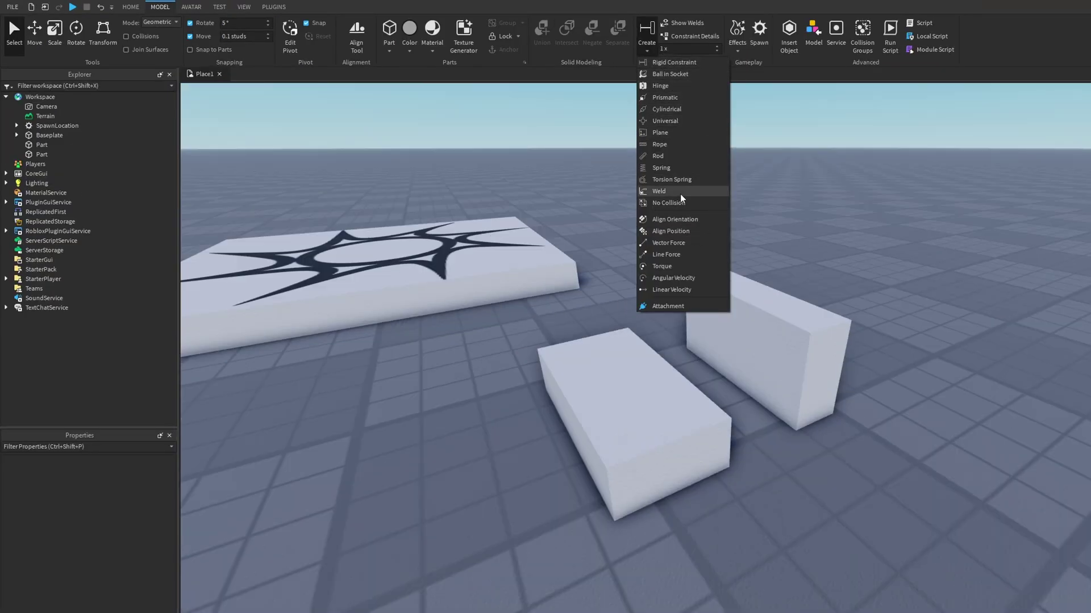
pyautogui.click(680, 194)
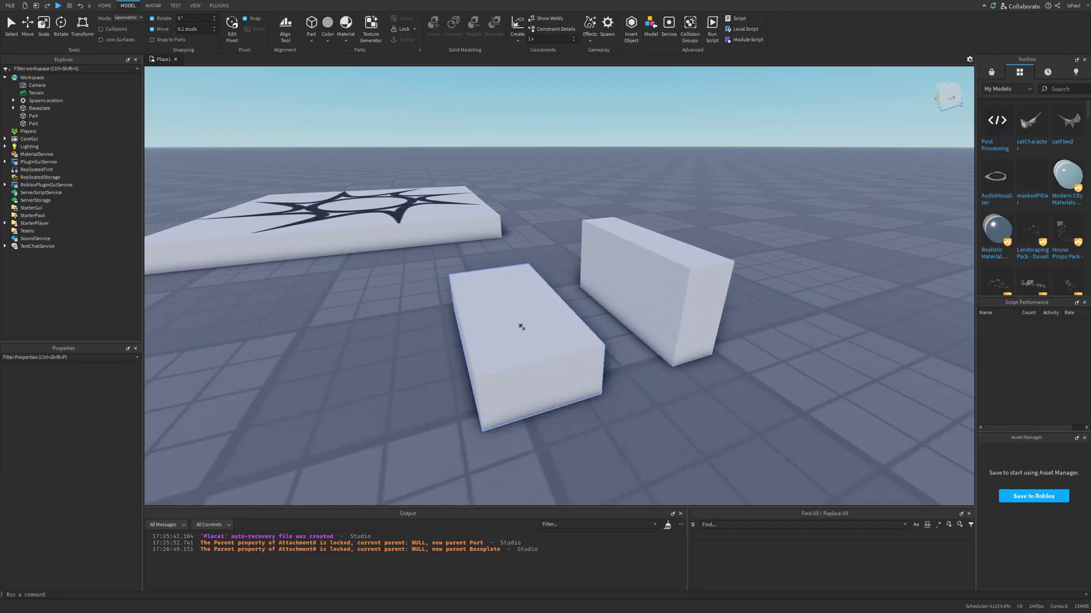
pyautogui.moveTo(585, 328); pyautogui.dragTo(578, 313, button='right')
pyautogui.scroll(4, 586, 277)
pyautogui.scroll(5, 585, 277)
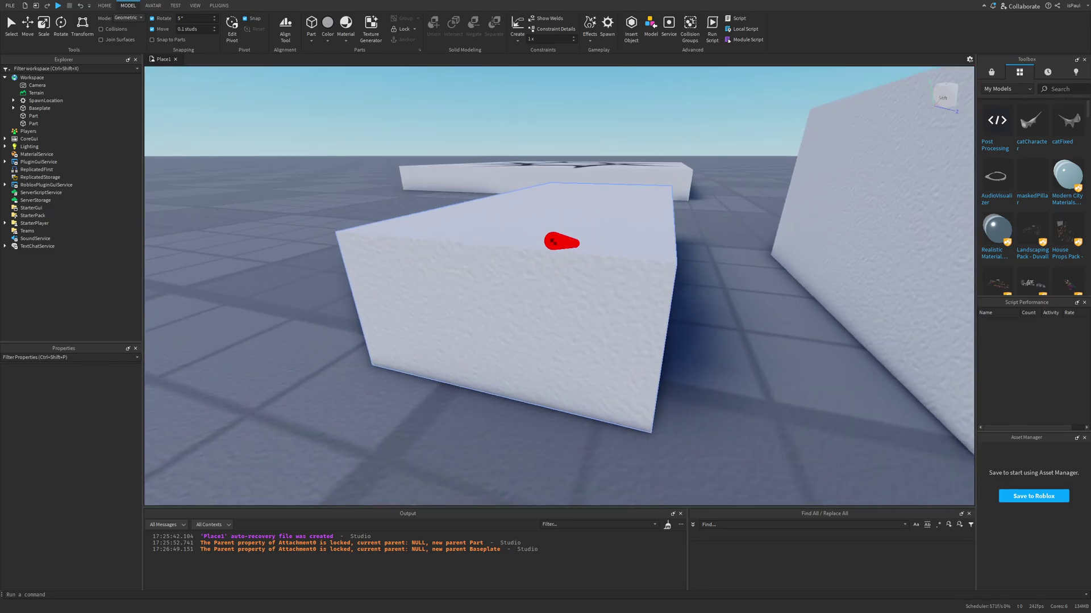
pyautogui.scroll(-4, 561, 243)
pyautogui.click(578, 248)
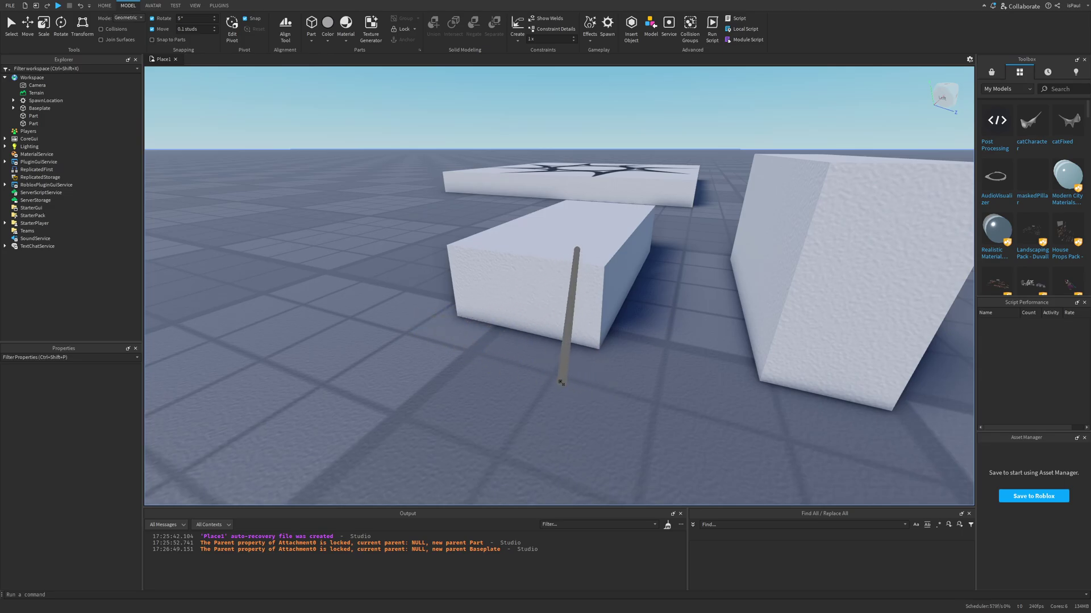
pyautogui.moveTo(561, 382); pyautogui.dragTo(554, 370, button='right')
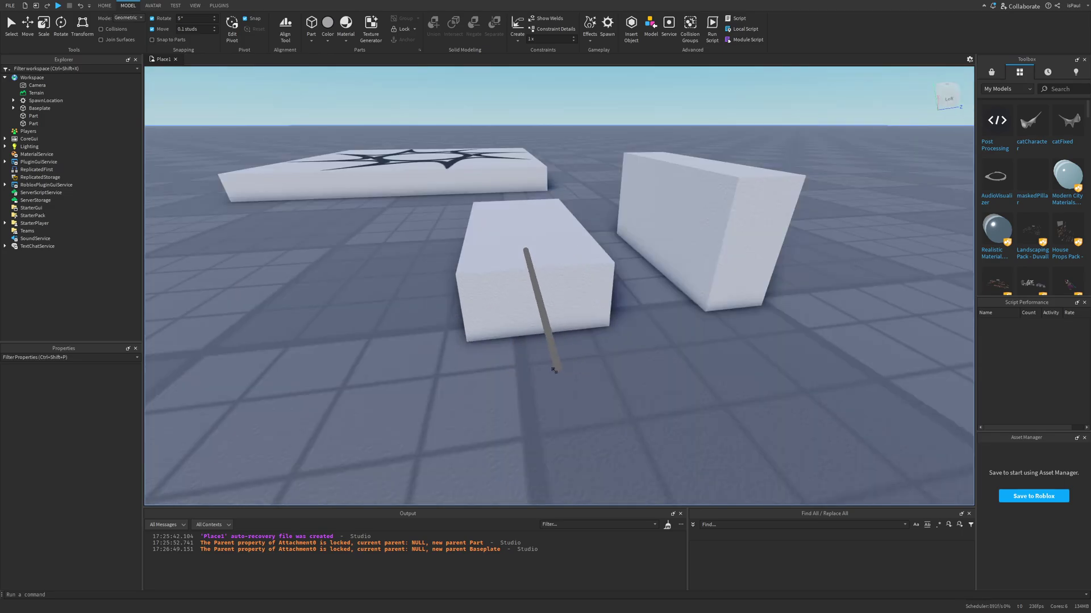
pyautogui.click(668, 209)
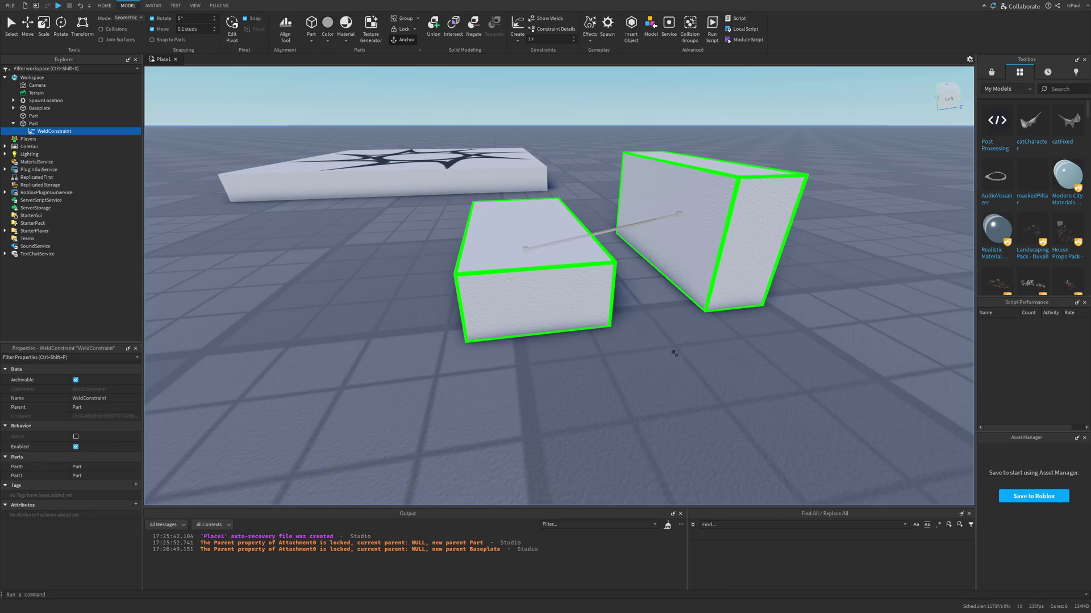
pyautogui.press('Escape')
# Move the upright block slightly closer to the flat block and deselect it
pyautogui.moveTo(675, 354)
pyautogui.mouseDown(button='right')
pyautogui.moveTo(653, 345)
pyautogui.moveTo(675, 347)
pyautogui.mouseUp(button='right')
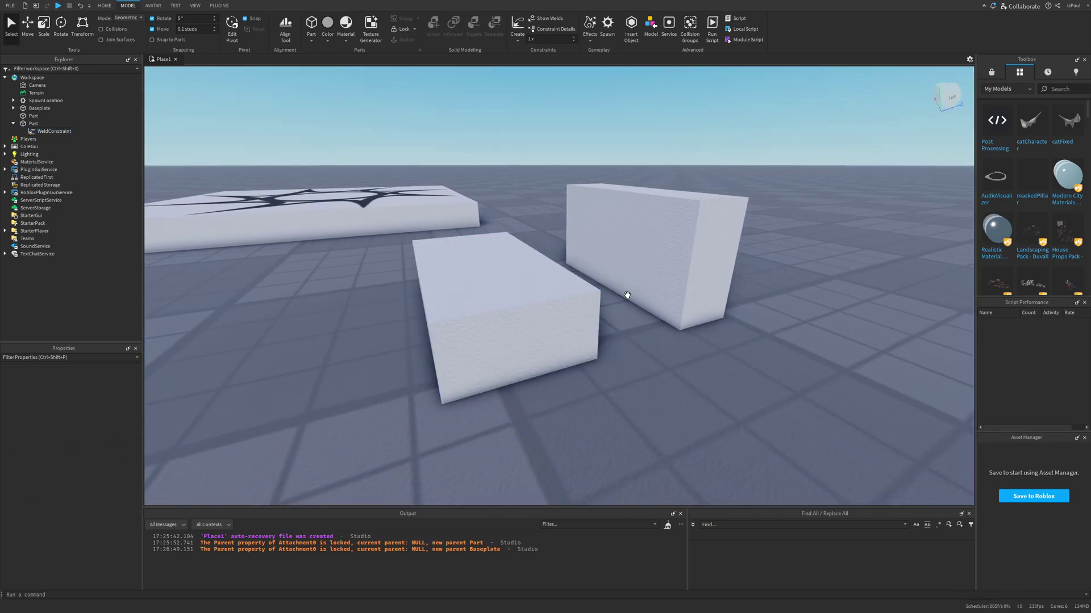
pyautogui.moveTo(627, 295); pyautogui.dragTo(662, 334)
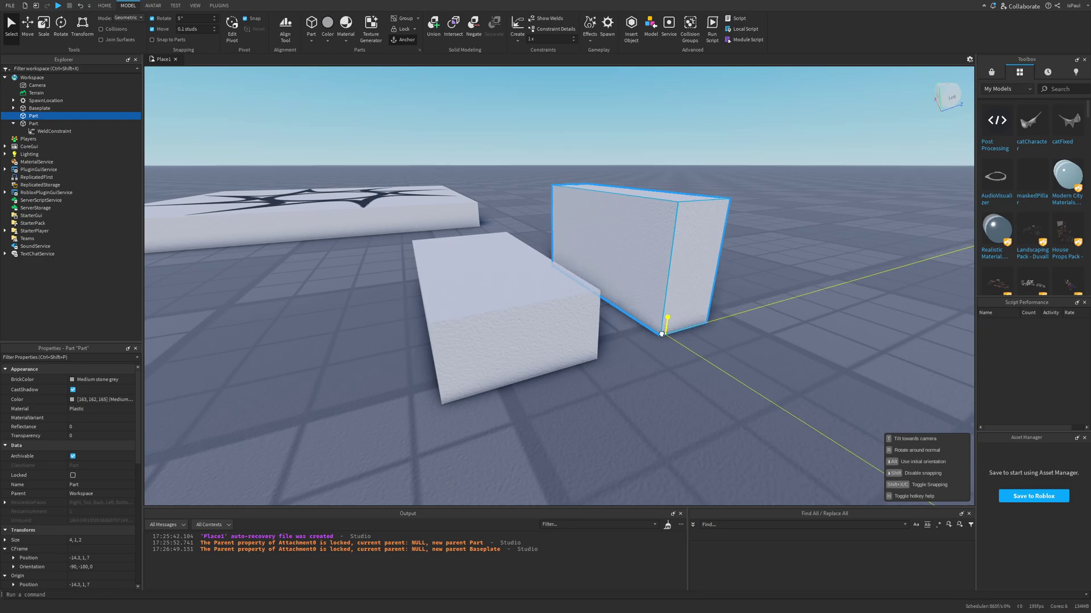
pyautogui.click(726, 382)
# Move the third block nearer to the flat block and shorten it to about 2.1 studs
pyautogui.moveTo(635, 263); pyautogui.dragTo(655, 312, button='right')
pyautogui.click(675, 504)
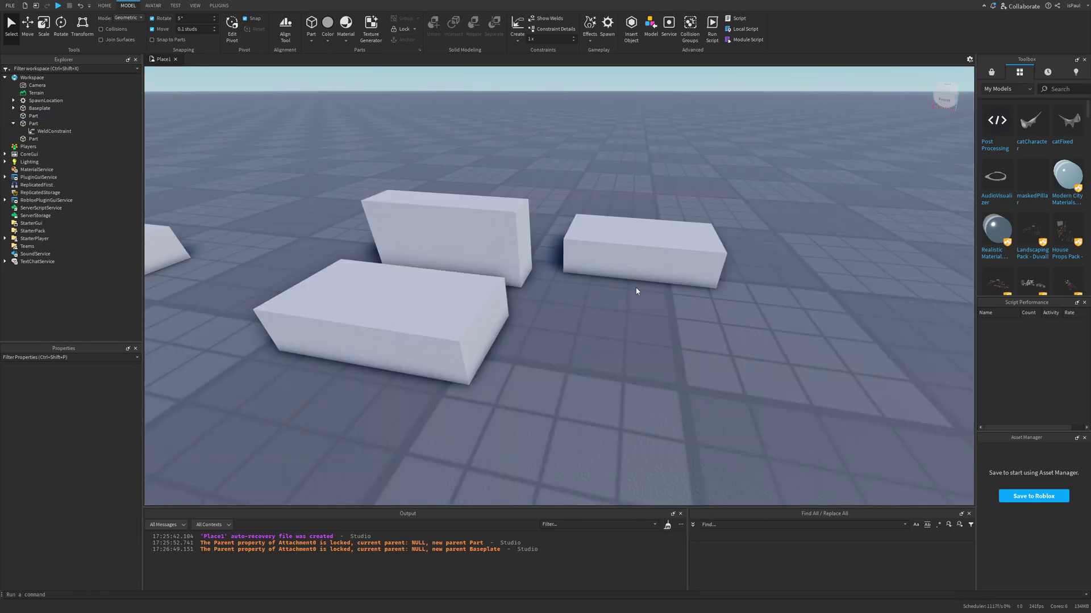
pyautogui.moveTo(637, 286); pyautogui.dragTo(637, 352)
pyautogui.hotkey('ctrl', '3')
pyautogui.press('a')
pyautogui.moveTo(821, 322); pyautogui.dragTo(709, 309)
pyautogui.click(759, 385)
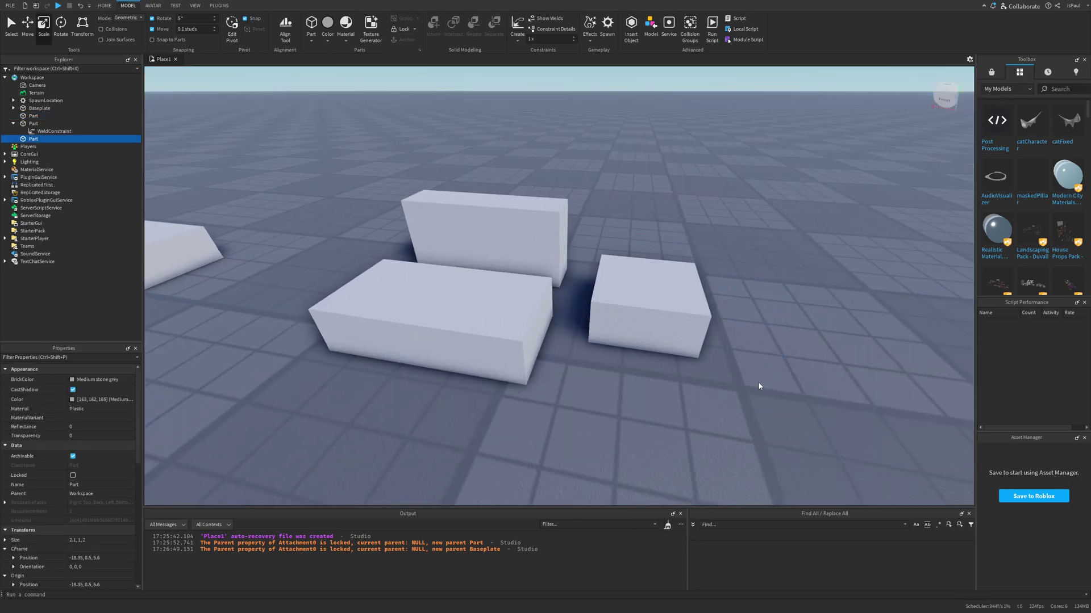
# Weld the flat block's top face to the shortened third block
pyautogui.hotkey('alt', 'w')
pyautogui.click(445, 312)
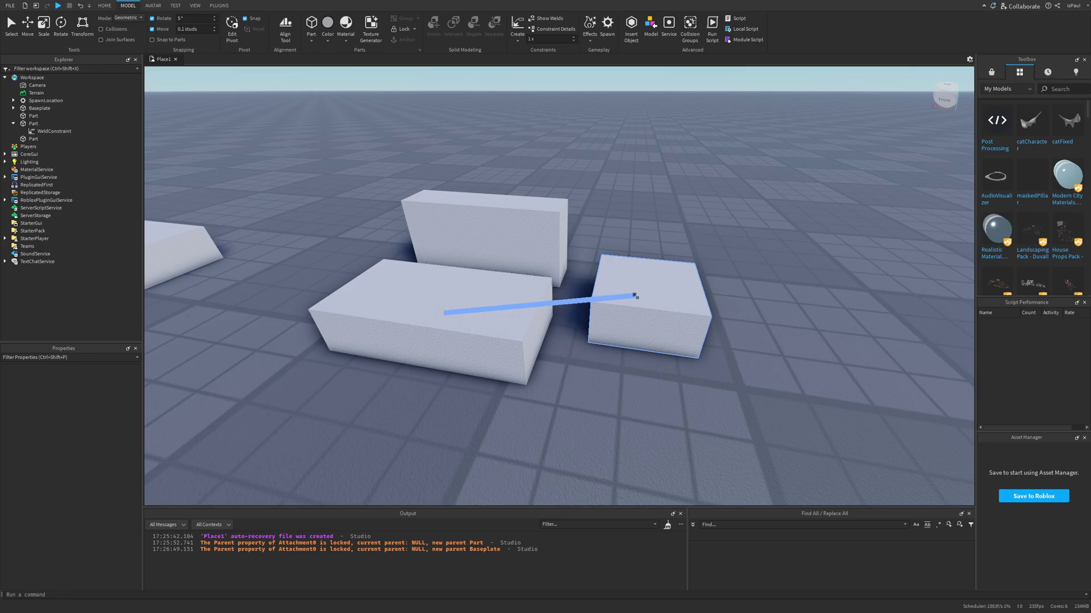
pyautogui.click(636, 291)
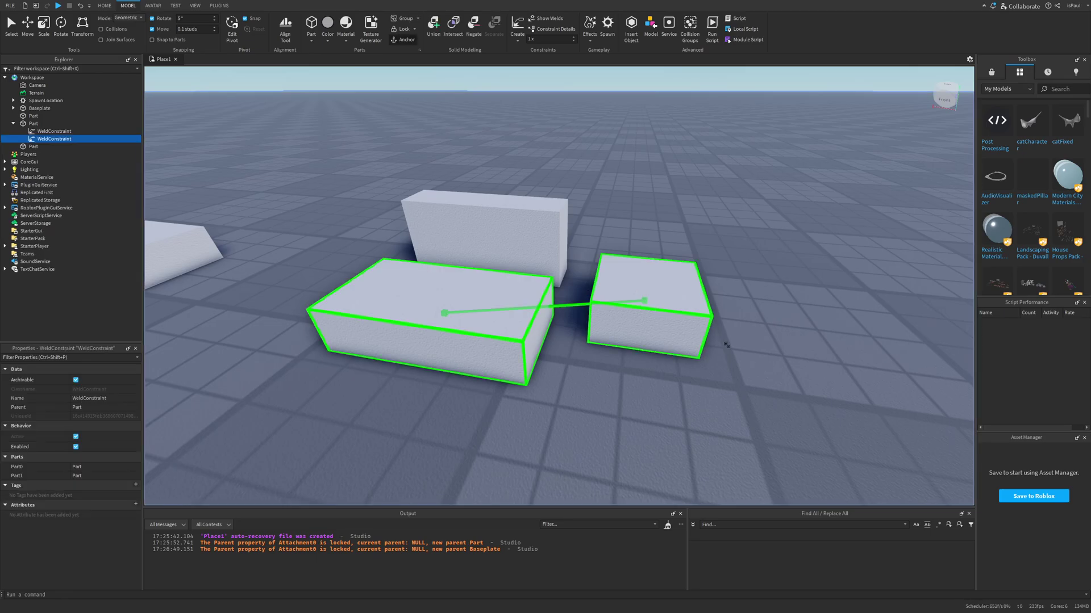
pyautogui.scroll(-5, 679, 339)
pyautogui.scroll(-5, 699, 335)
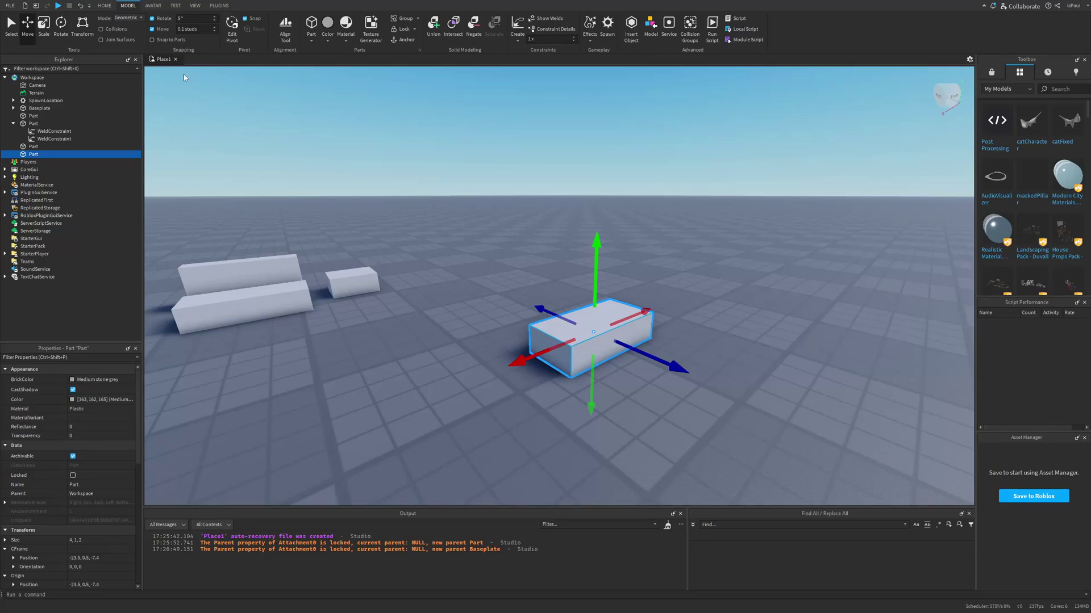
# Clear away the old welded blocks and select every block of the stacked tower
pyautogui.click(365, 333)
pyautogui.press('Delete')
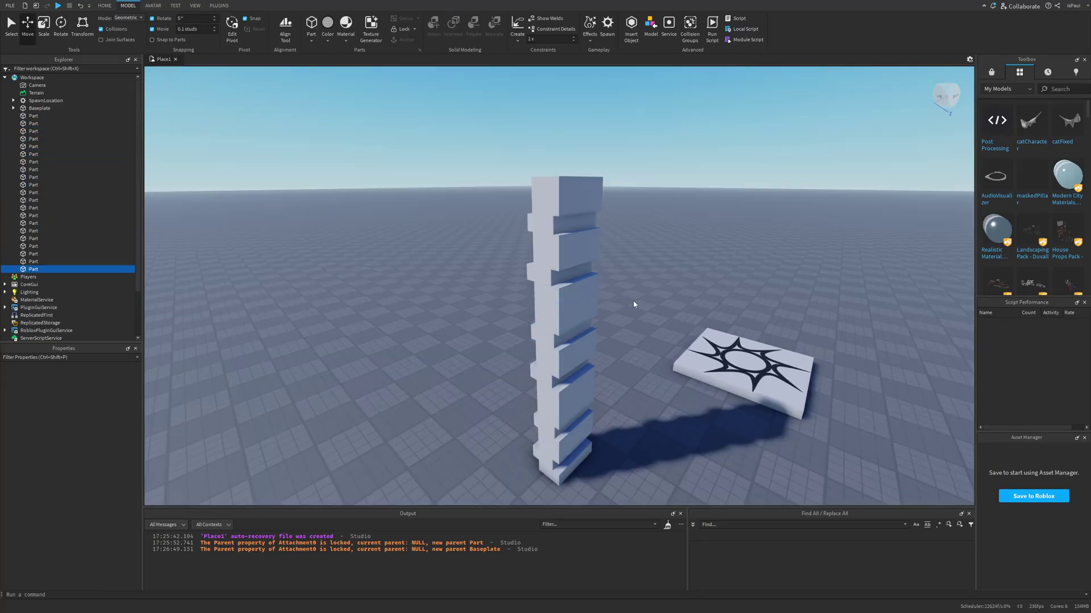
pyautogui.moveTo(486, 145); pyautogui.dragTo(632, 446)
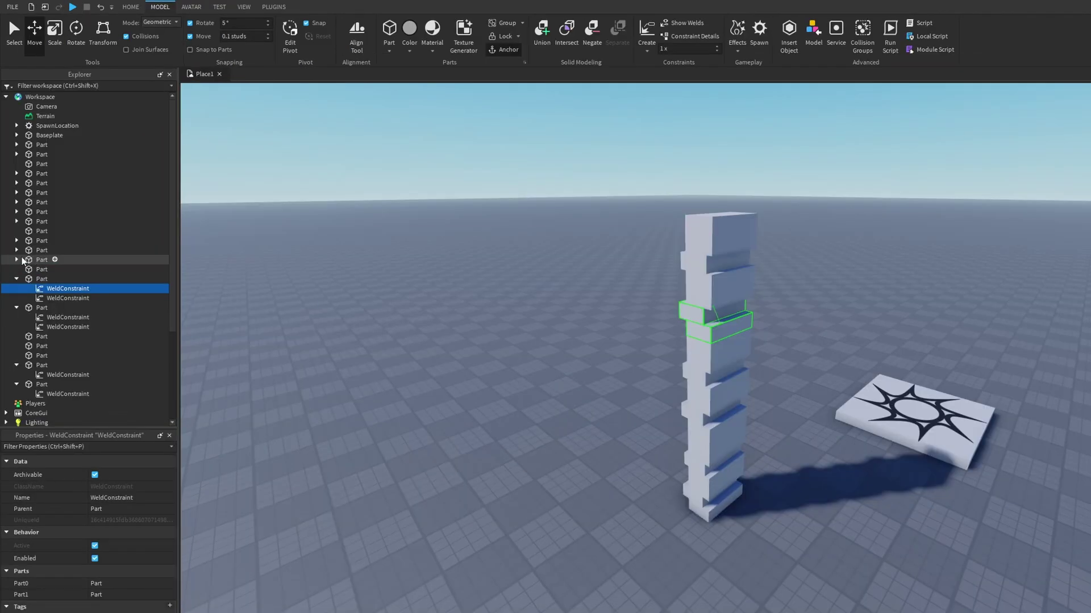
# Expand the tower's parts in the hierarchy and inspect their individual weld constraints in the viewport
pyautogui.click(13, 208)
pyautogui.click(14, 200)
pyautogui.click(14, 192)
pyautogui.click(59, 251)
pyautogui.click(60, 260)
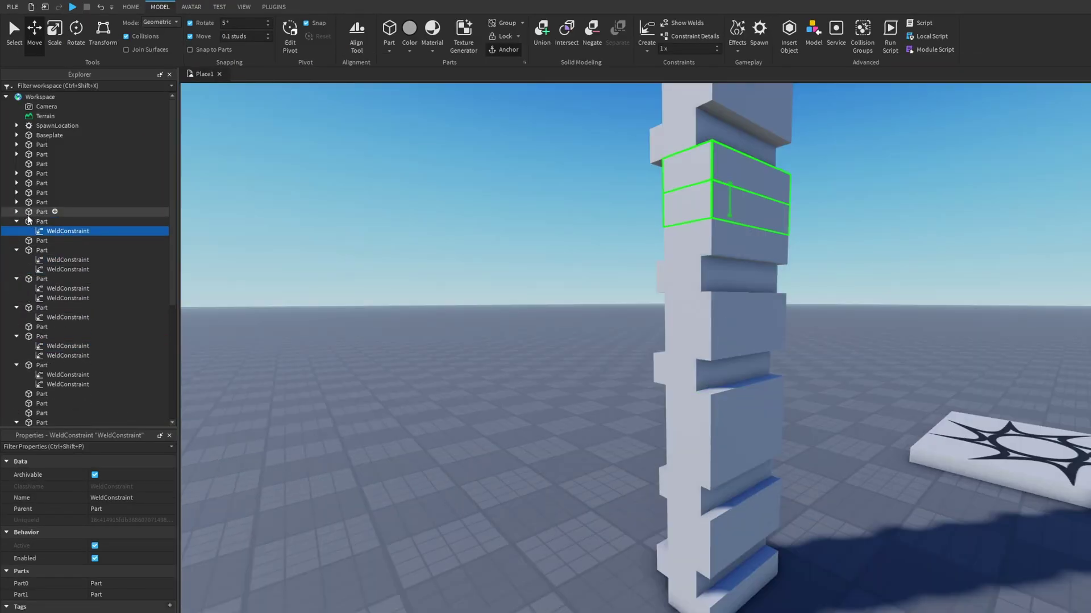
pyautogui.click(18, 214)
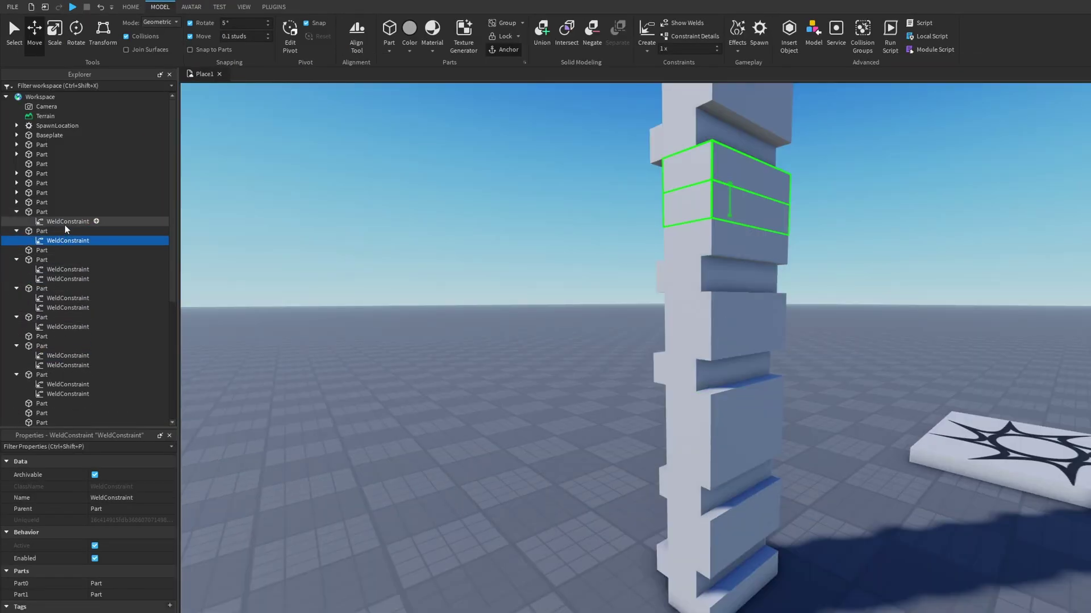
pyautogui.click(62, 222)
pyautogui.press('f')
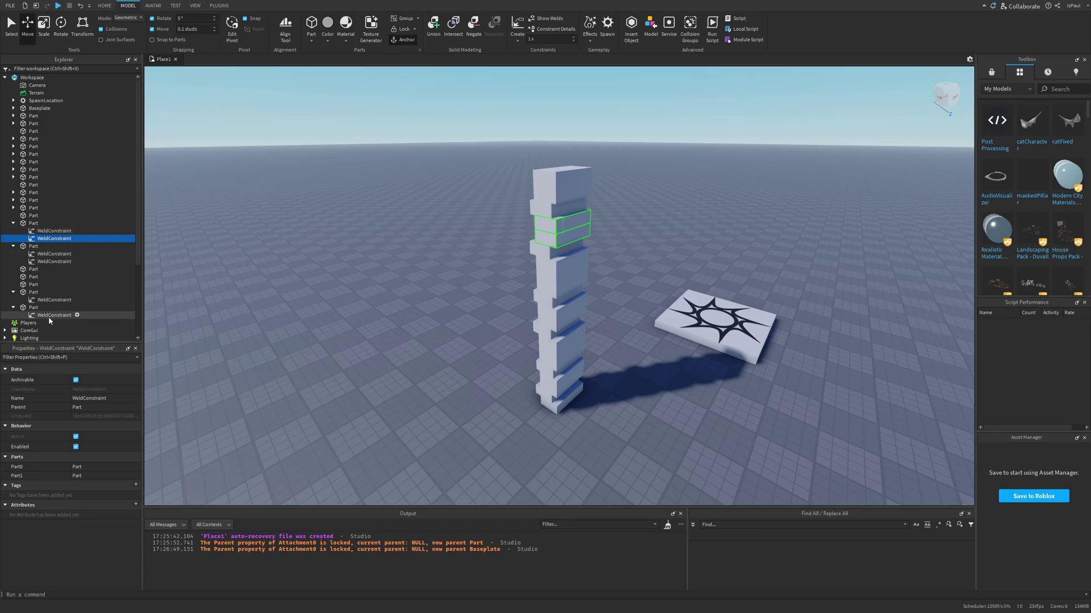
# Move the six selected weld constraints of the tower's upper blocks under a single part
pyautogui.moveTo(53, 234); pyautogui.dragTo(36, 210)
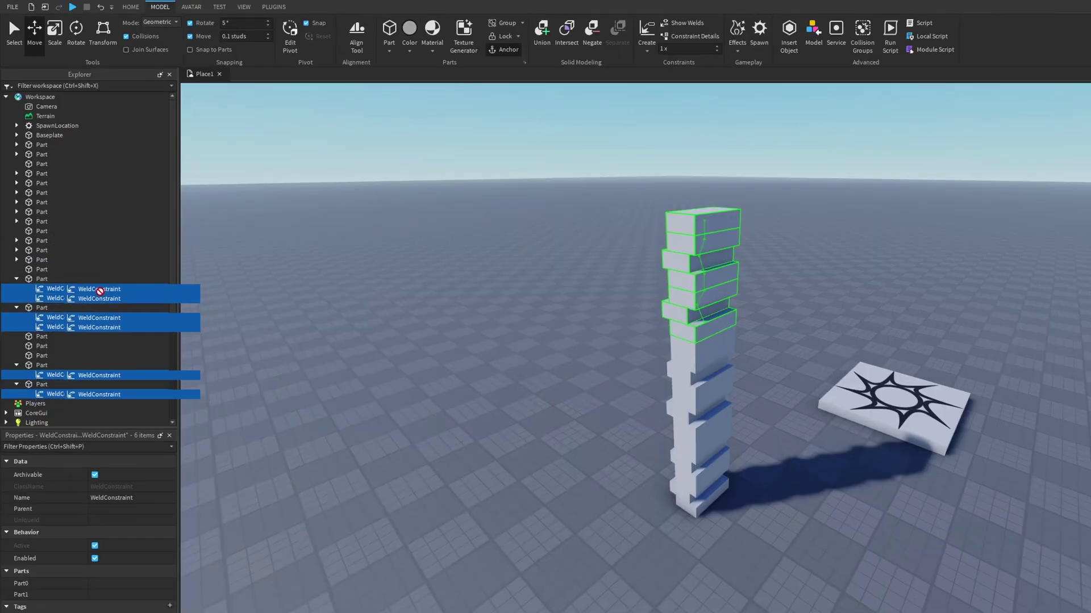
pyautogui.moveTo(45, 264); pyautogui.dragTo(46, 267)
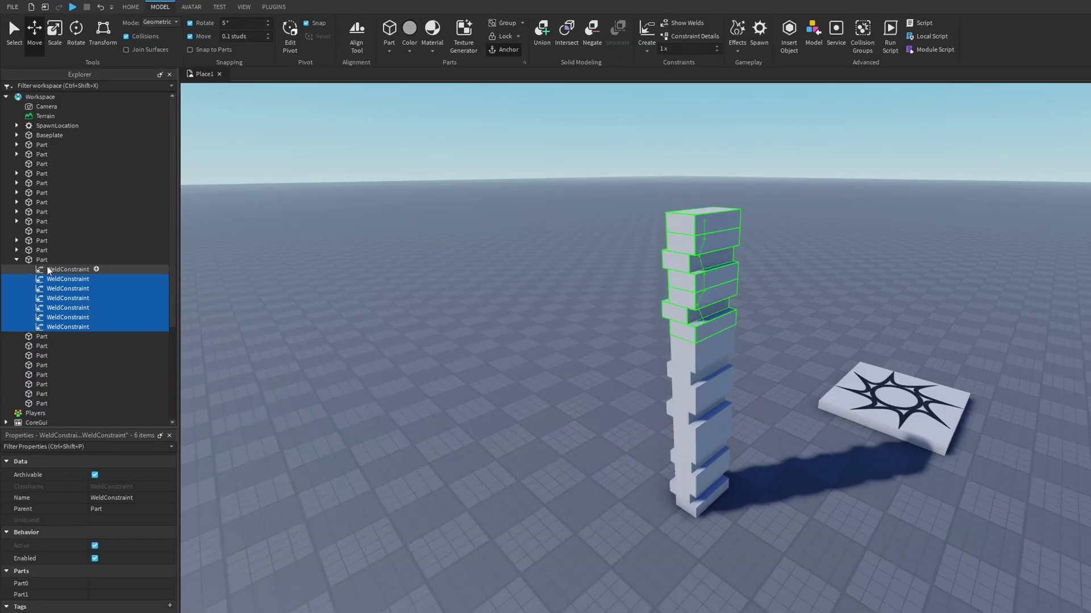
pyautogui.click(32, 261)
# Start a playtest and run the character around the block tower to test its welds
pyautogui.press('F5')
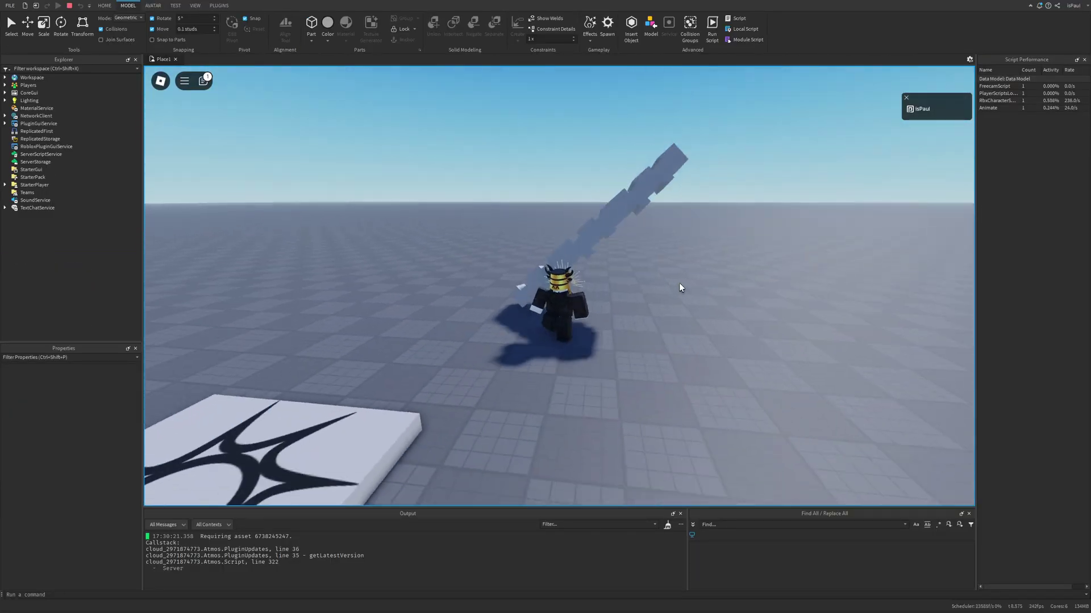
pyautogui.press('s')
pyautogui.moveTo(680, 283); pyautogui.dragTo(754, 323, button='right')
pyautogui.scroll(3, 597, 297)
pyautogui.press('w')
pyautogui.press('s')
pyautogui.press('w')
pyautogui.press('space')
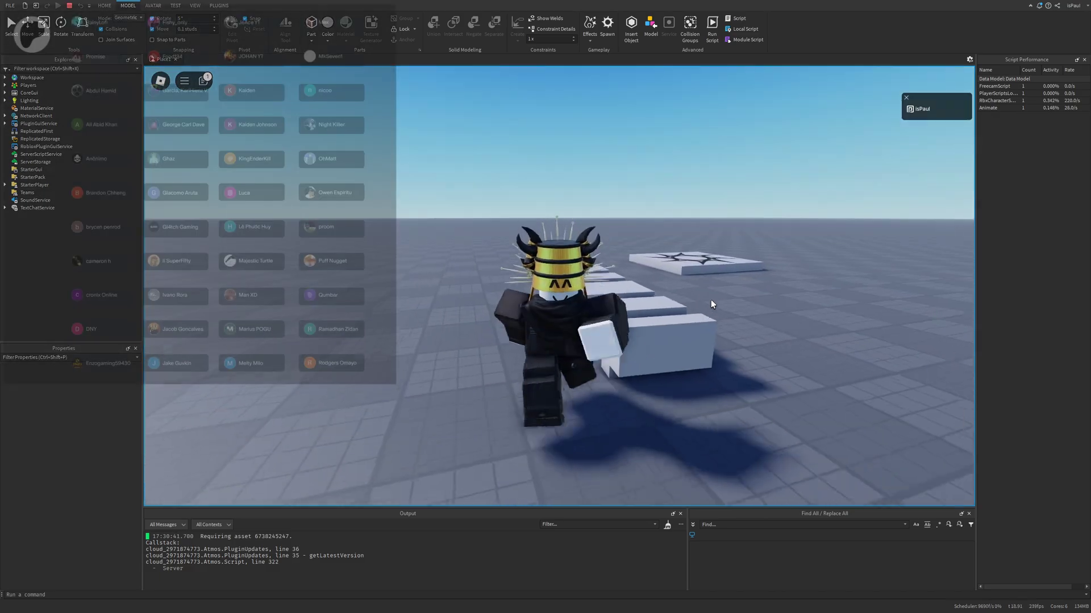
# Walk the character beside the row of blocks on the baseplate and turn it towards the camera
pyautogui.press('w')
pyautogui.moveTo(711, 300)
pyautogui.mouseDown(button='right')
pyautogui.moveTo(652, 326)
pyautogui.moveTo(707, 303)
pyautogui.moveTo(688, 321)
pyautogui.moveTo(674, 319)
pyautogui.moveTo(713, 298)
pyautogui.mouseUp(button='right')
pyautogui.press('s')
pyautogui.press('s')
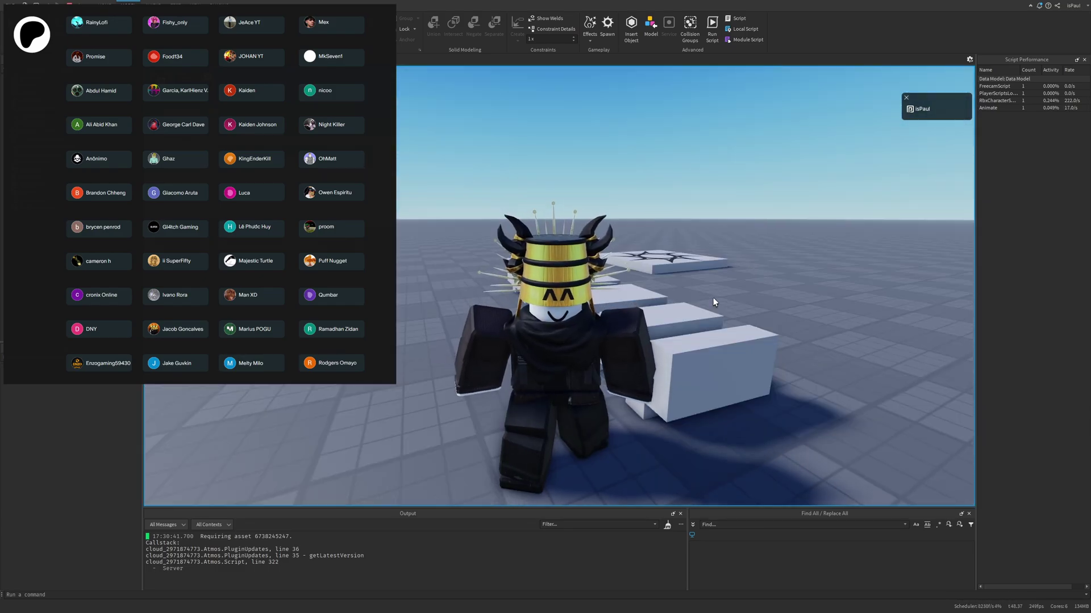